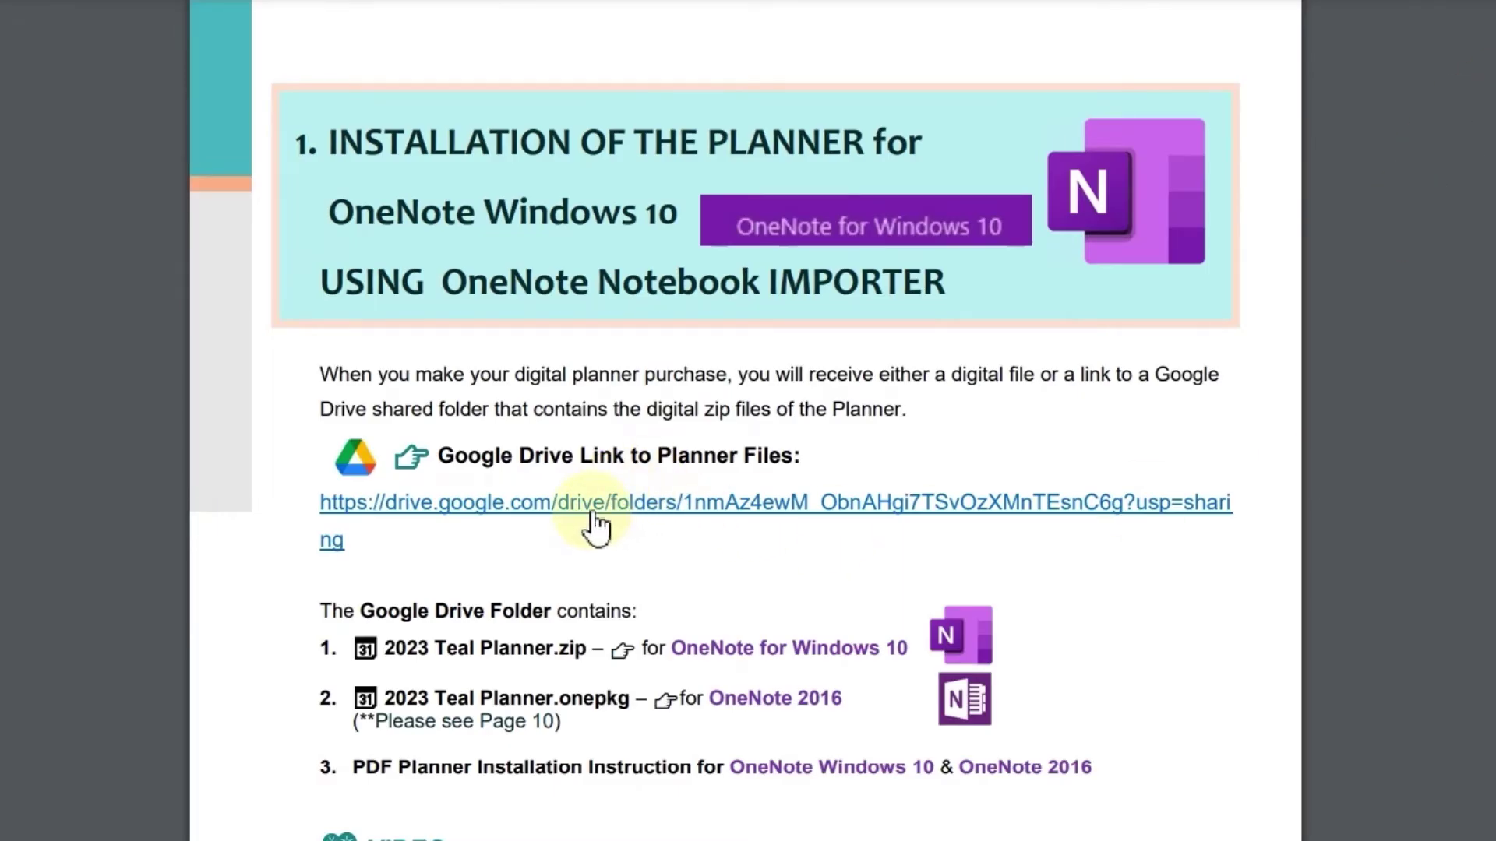
# Open the shared 2023 TEAL PLANNER-SHARED folder and select the planner zip and .onepkg files
pyautogui.click(592, 505)
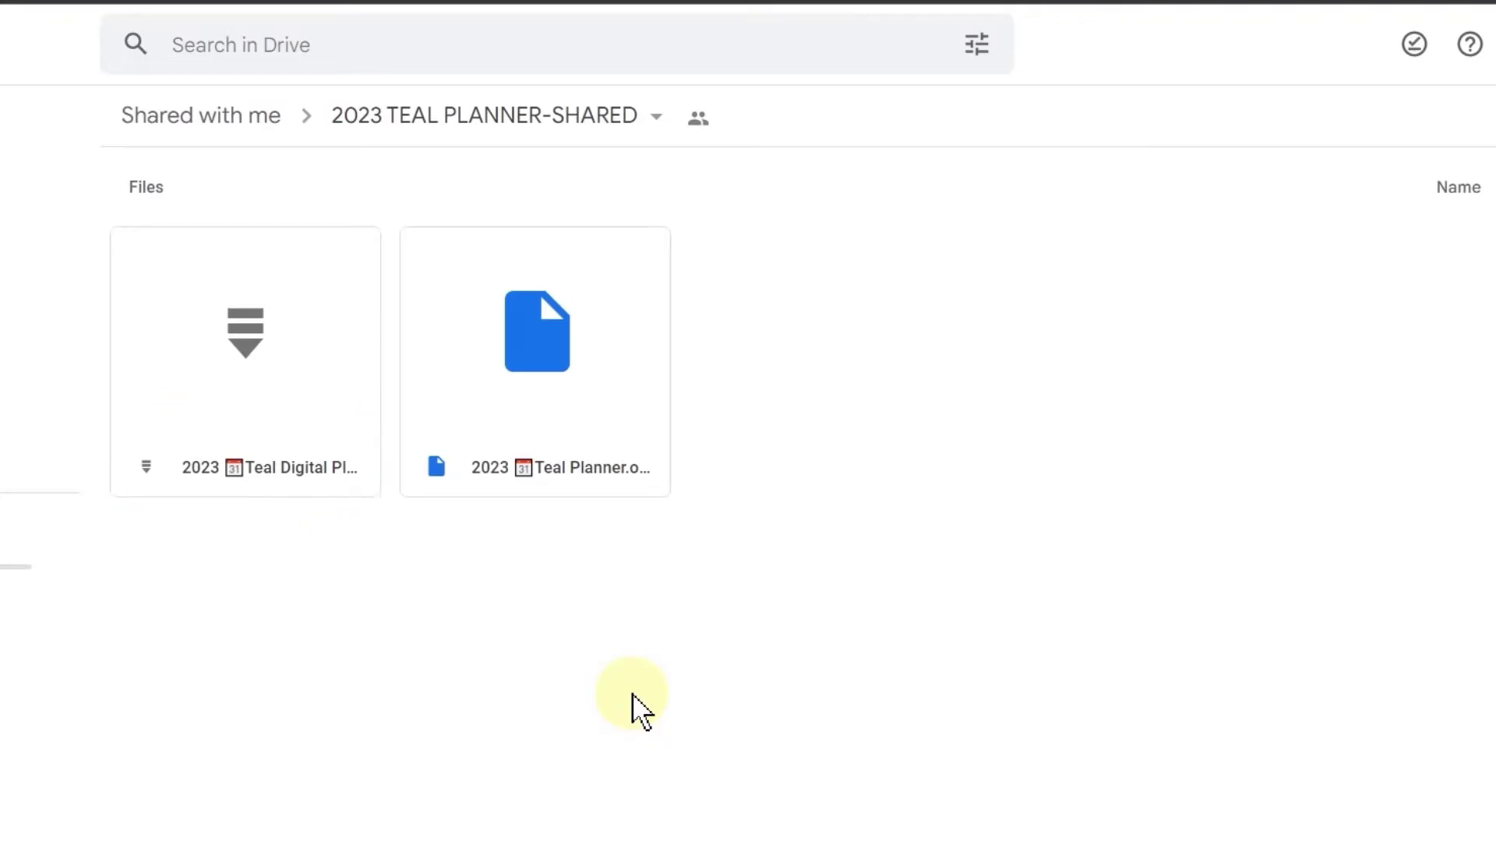
pyautogui.click(348, 461)
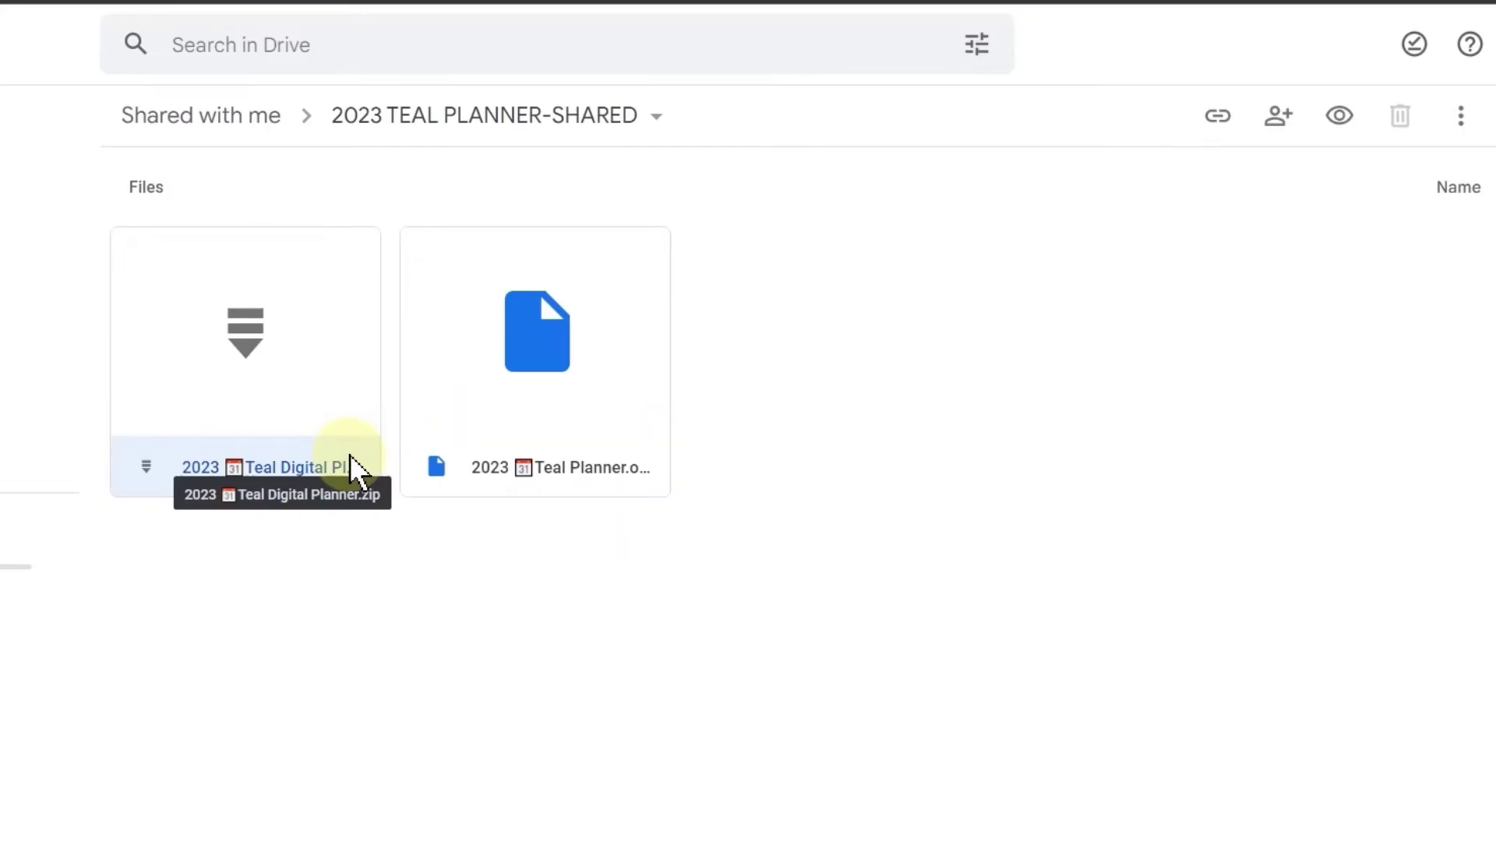
pyautogui.click(635, 468)
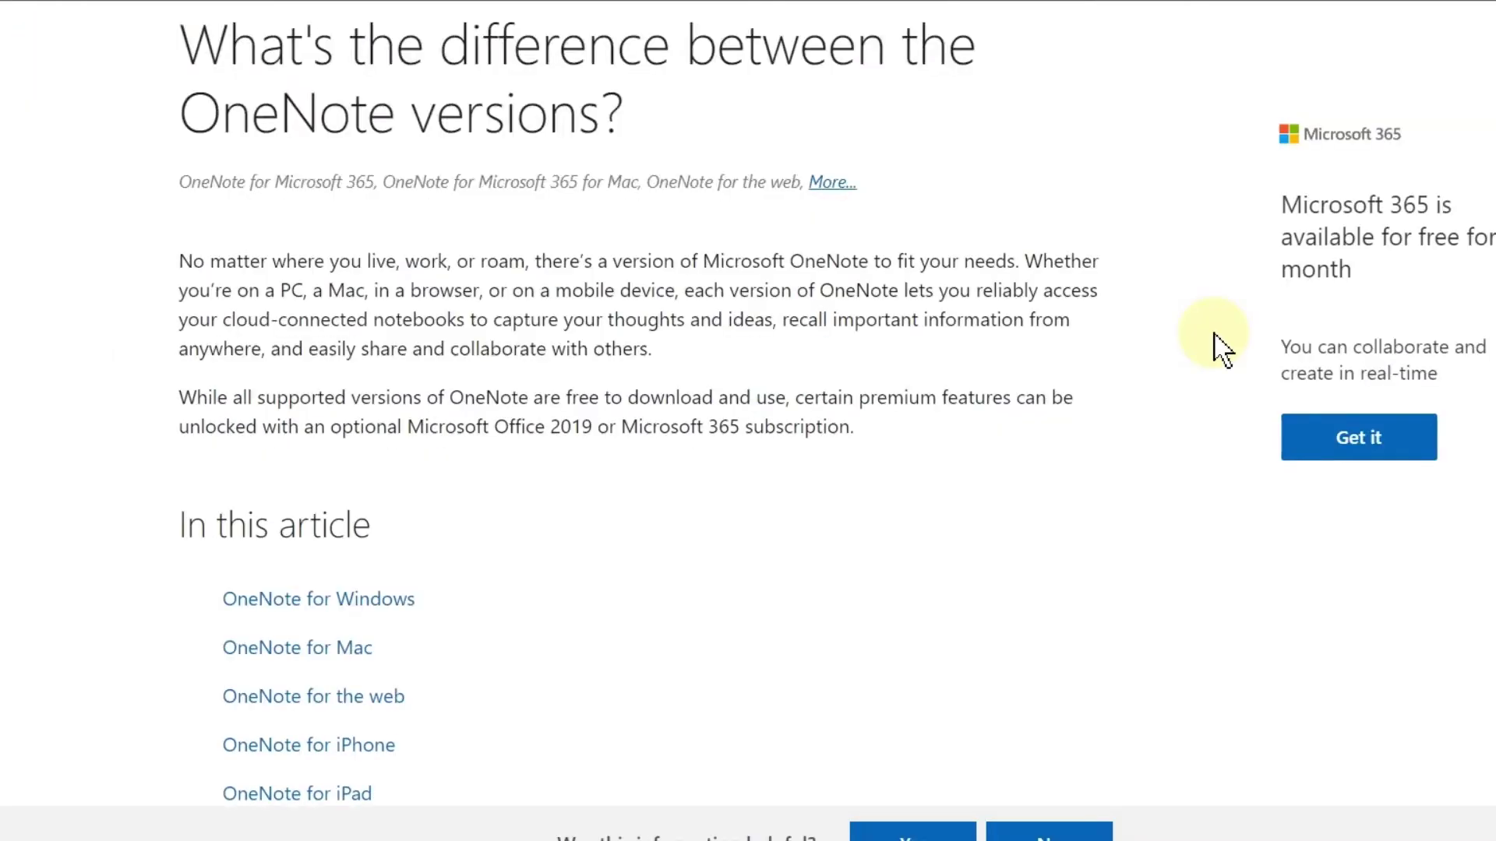
# Go to the Microsoft OneNote product page from the Microsoft 365 Products menu
pyautogui.scroll(-2, 1219, 343)
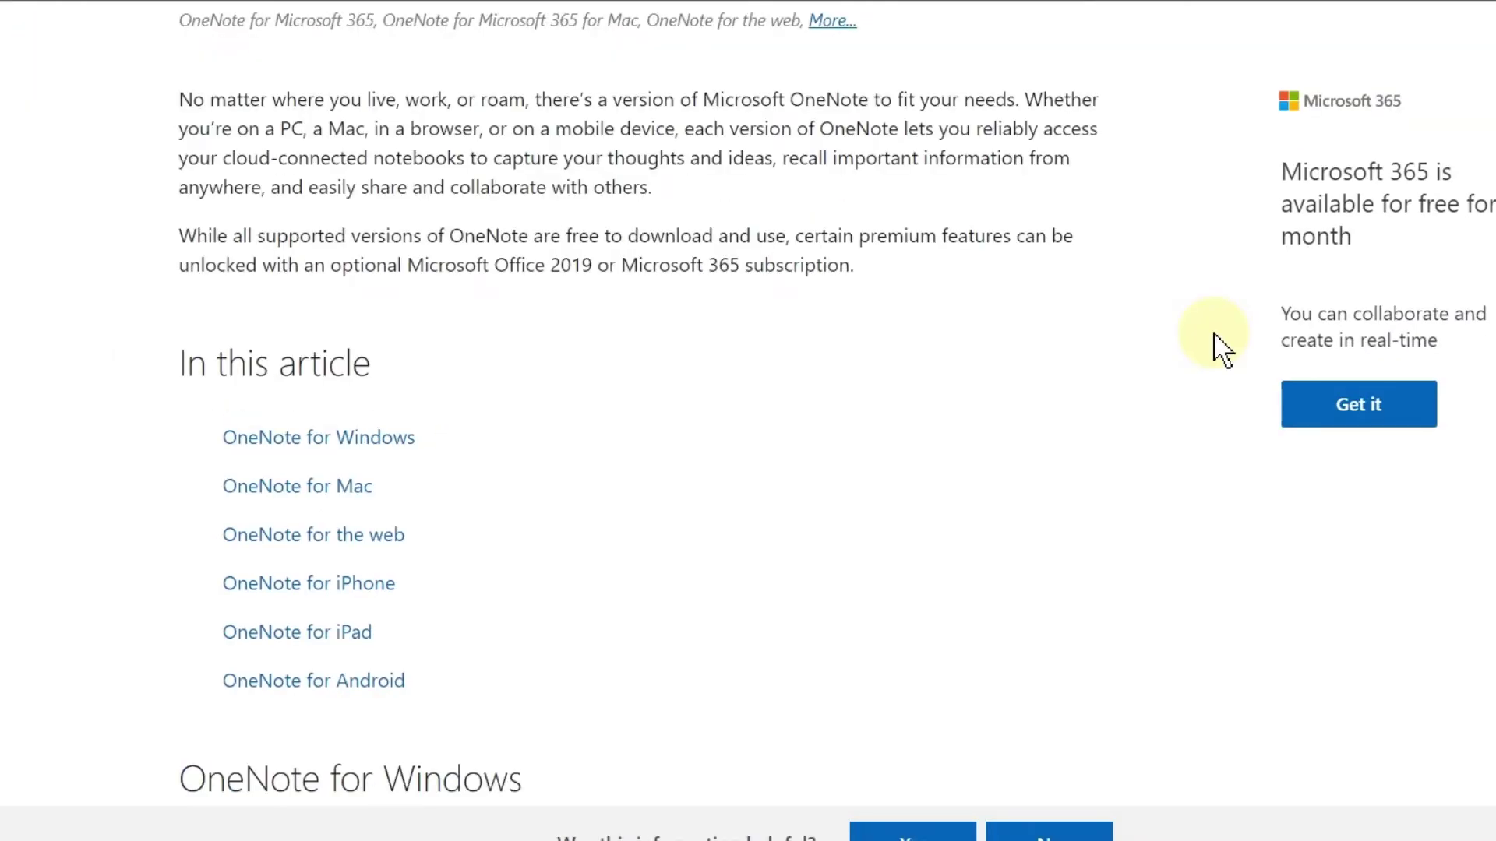
pyautogui.scroll(-6, 1221, 347)
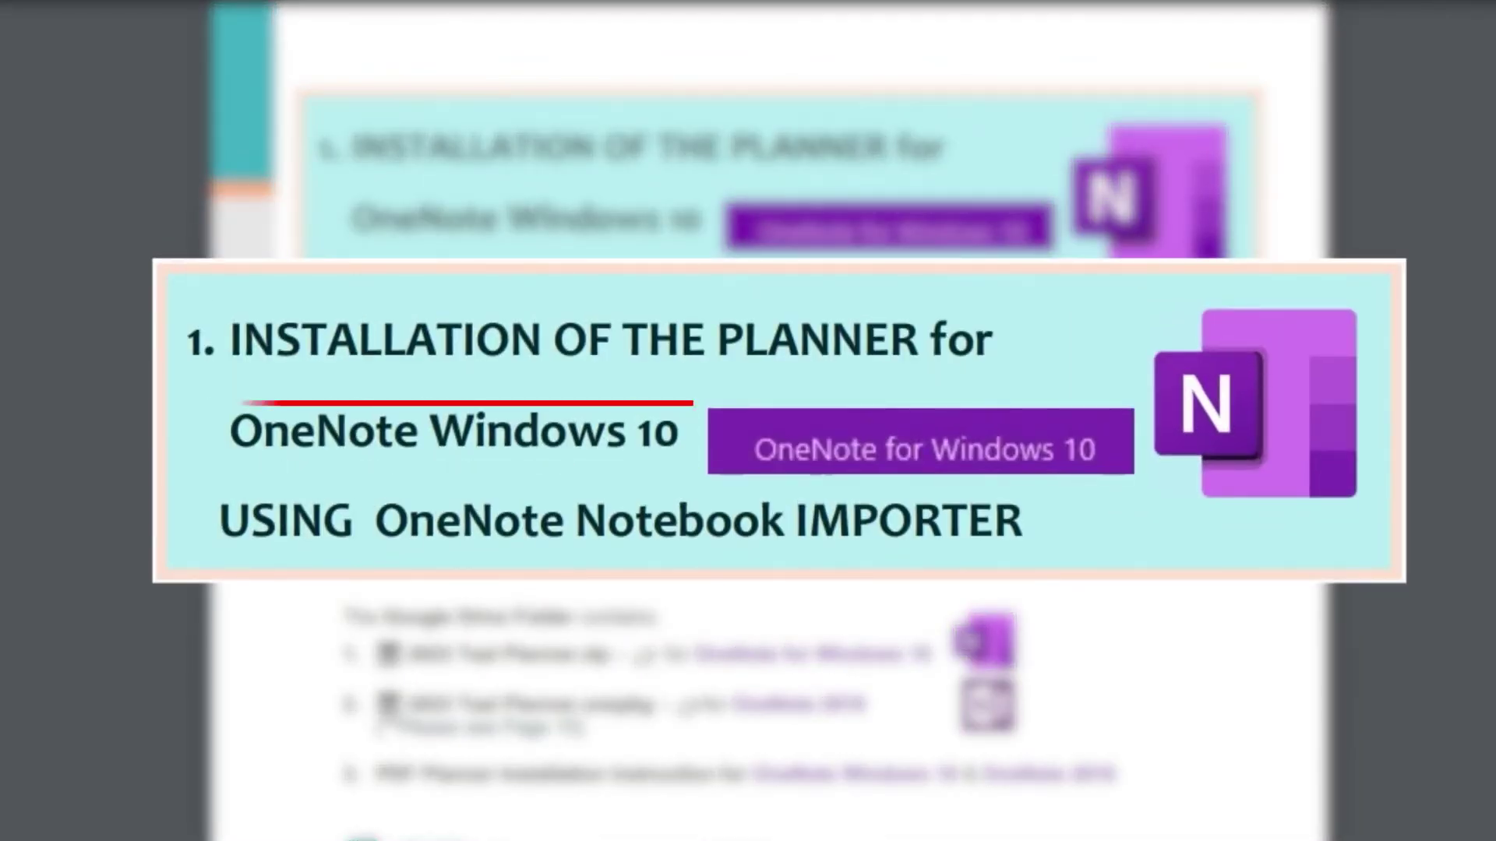
pyautogui.scroll(-8, 769, 420)
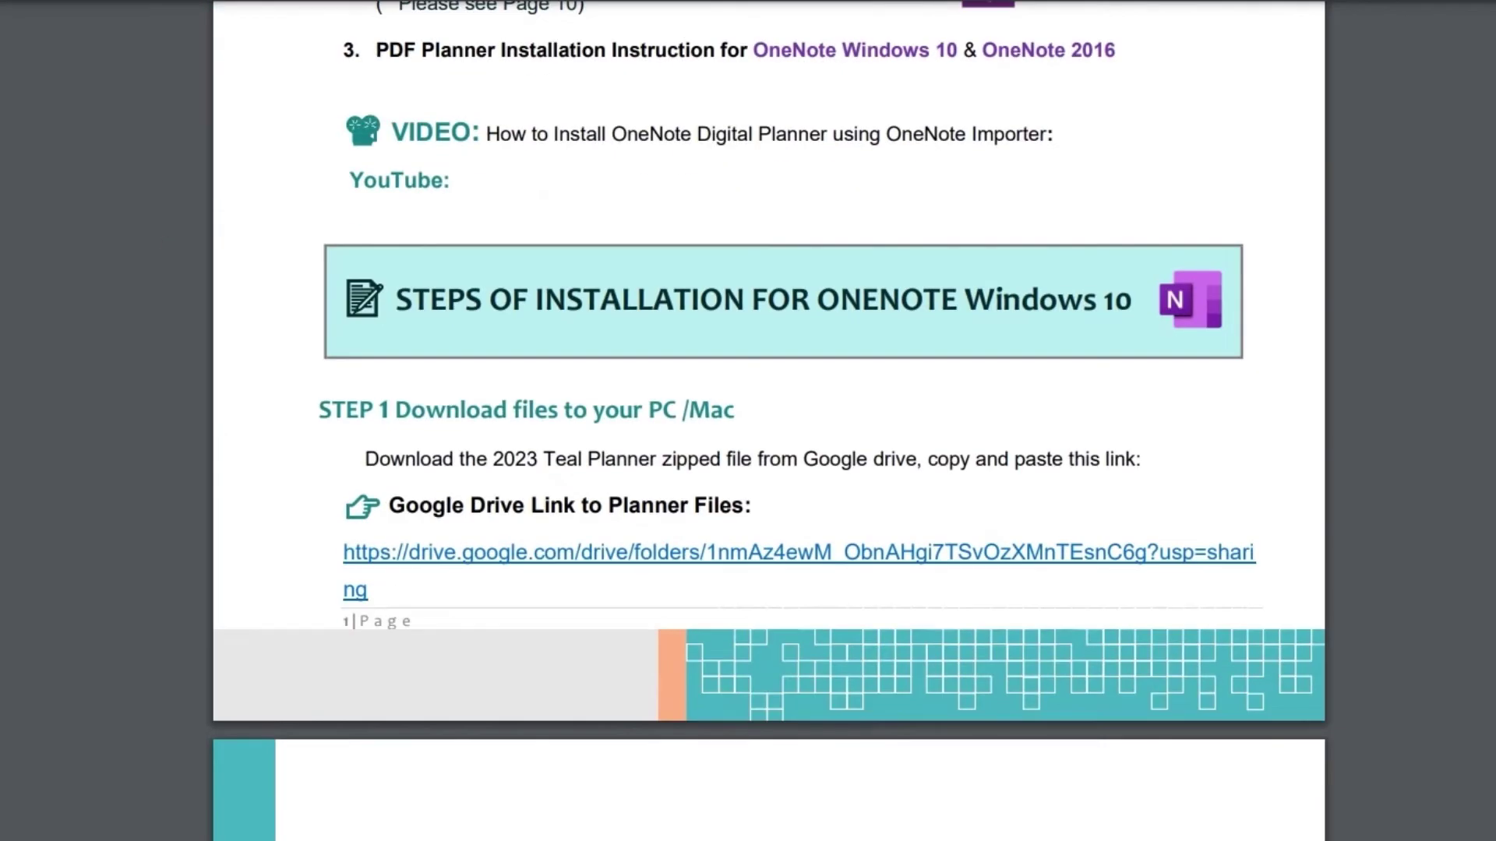
pyautogui.scroll(-10, 769, 420)
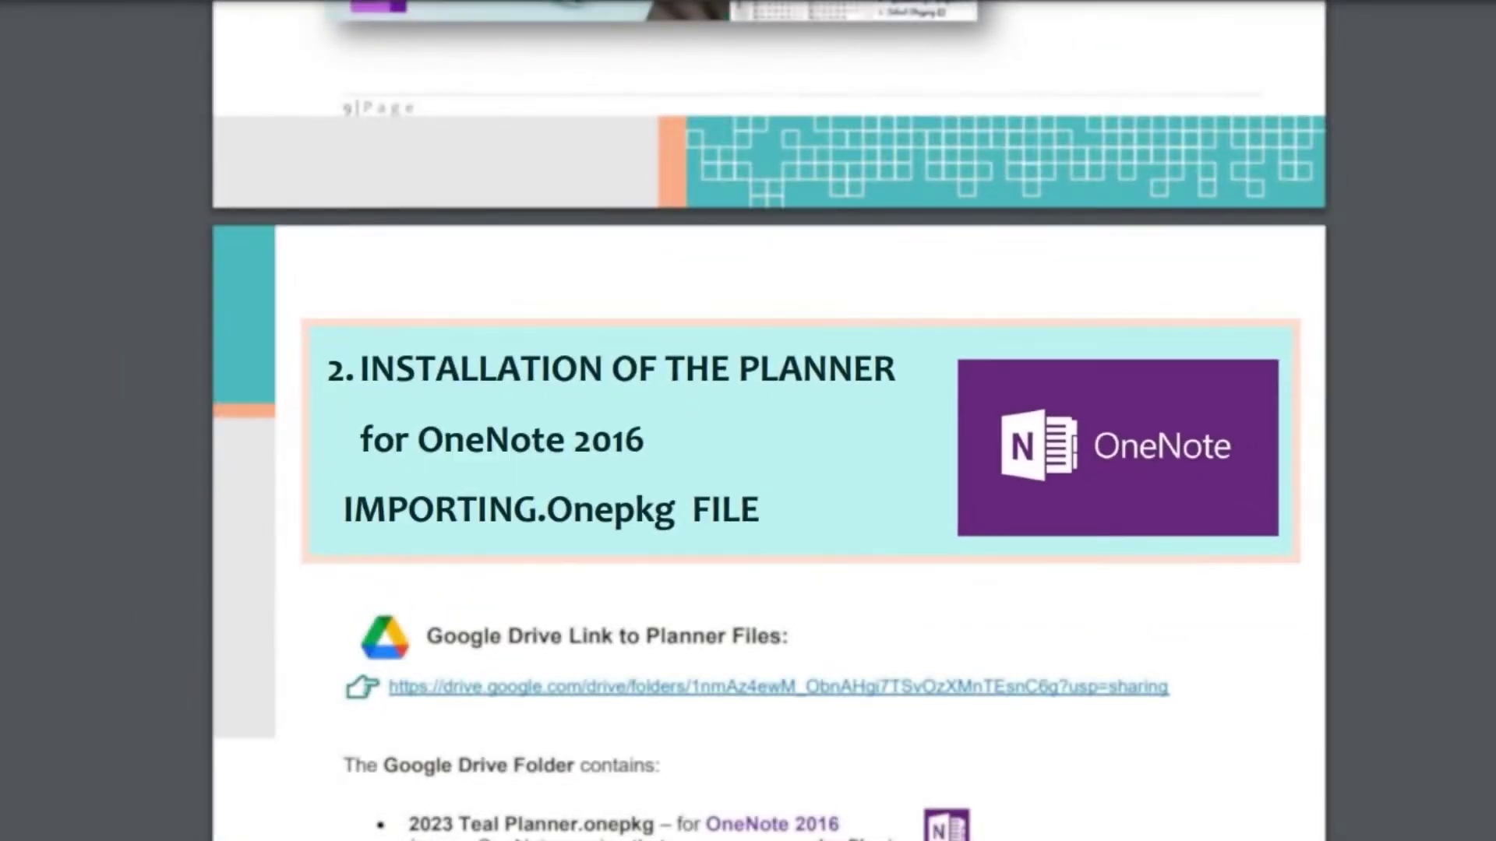
pyautogui.scroll(-7, 748, 421)
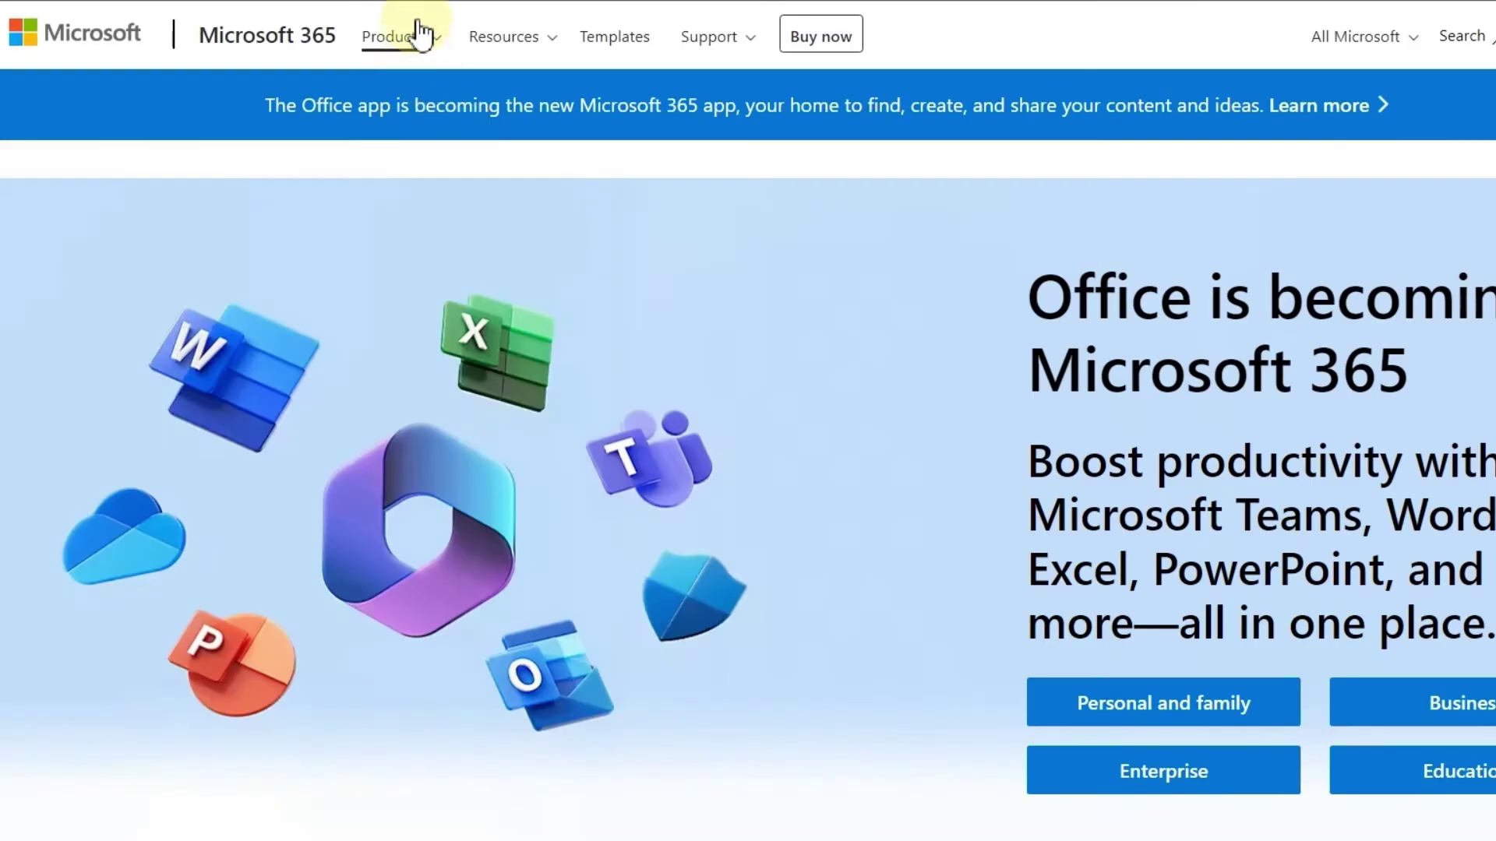
pyautogui.click(434, 36)
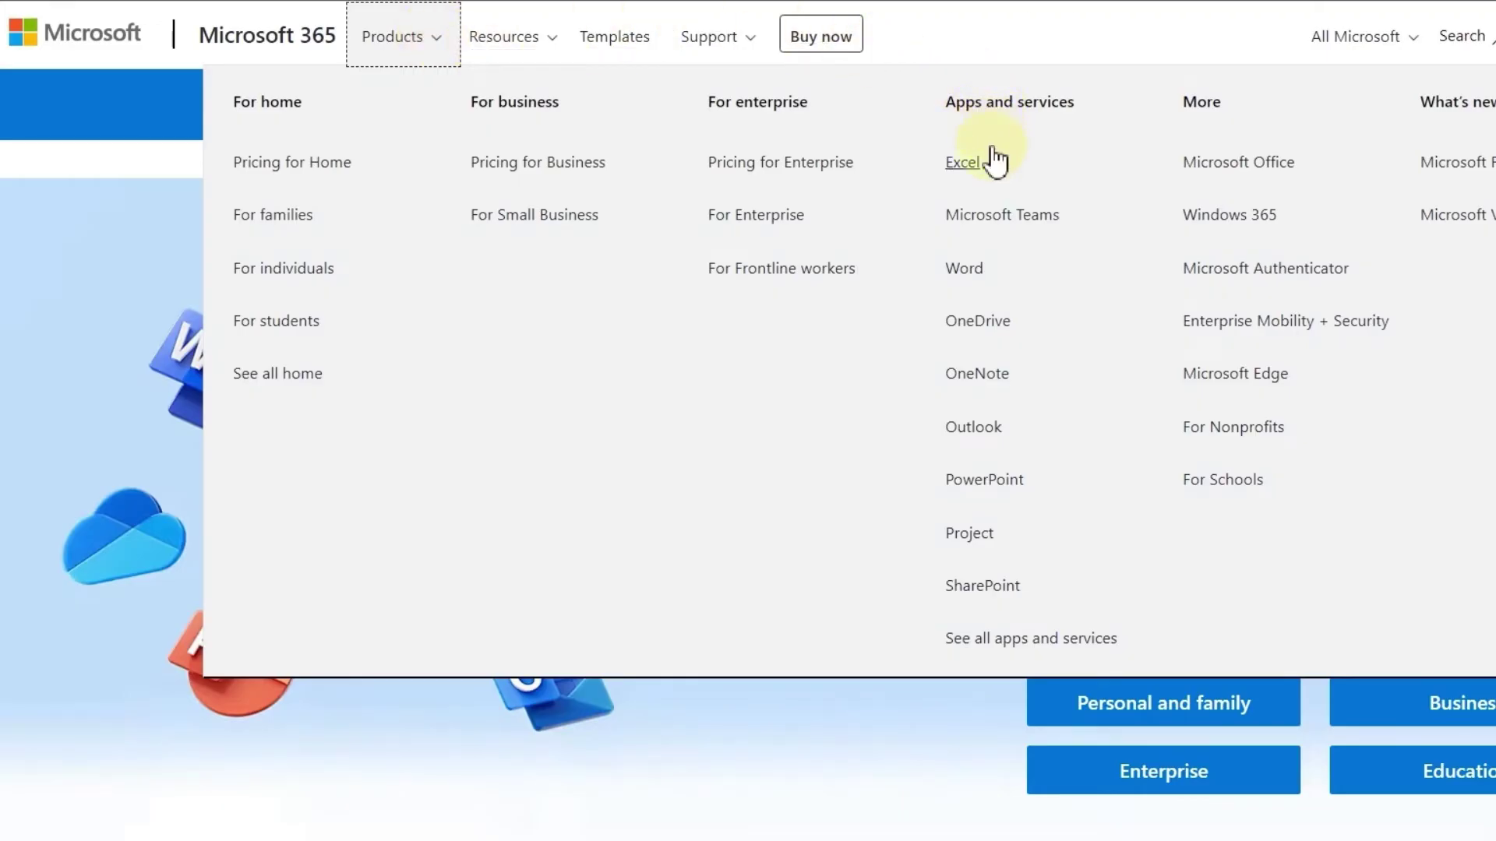
pyautogui.click(1001, 385)
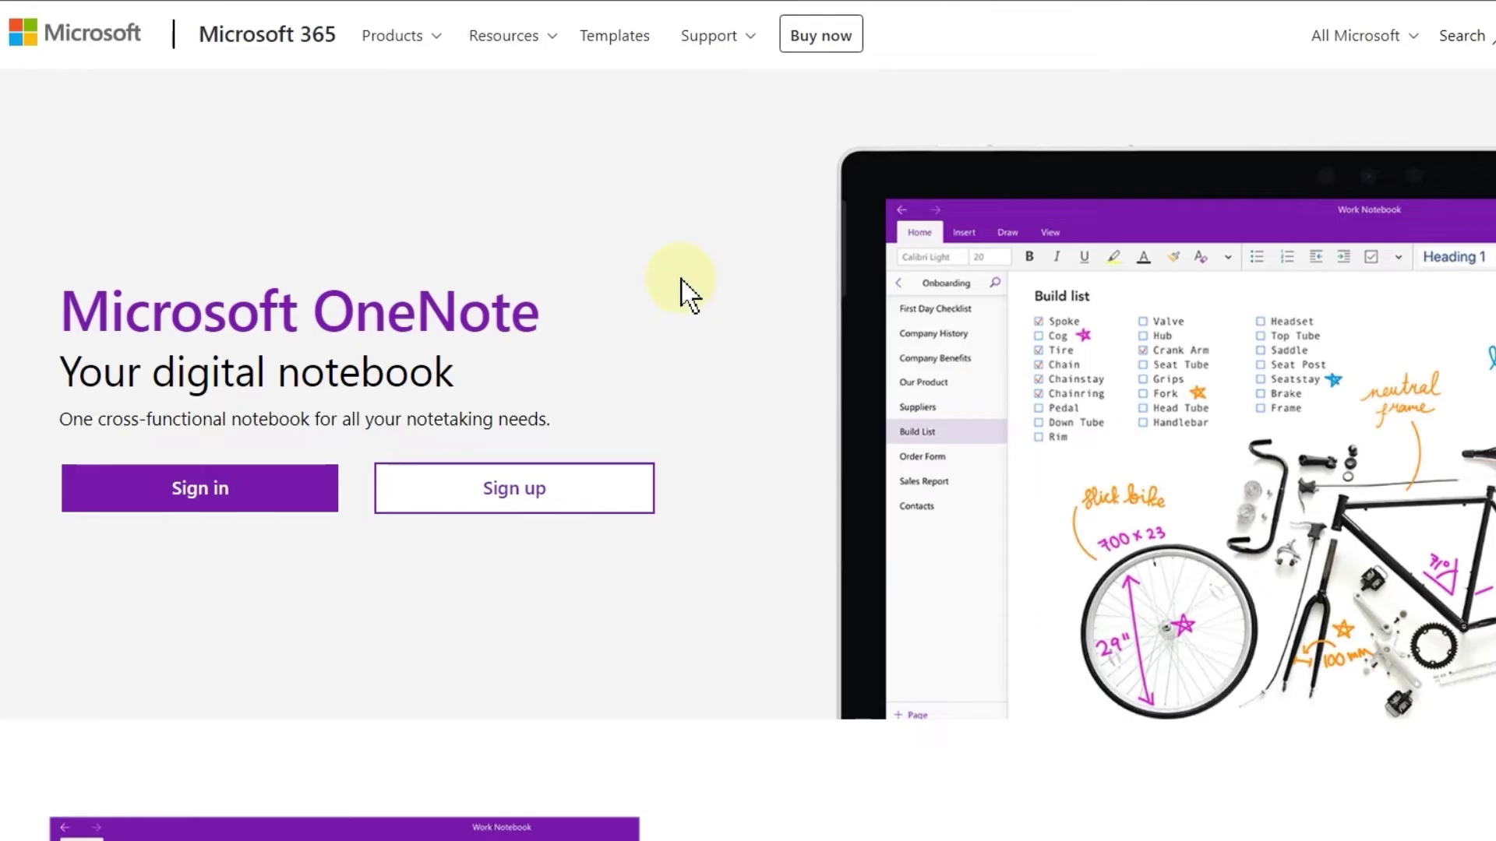
# Return to the Microsoft 365 Apps and services overview via the Products menu
pyautogui.scroll(-15, 680, 290)
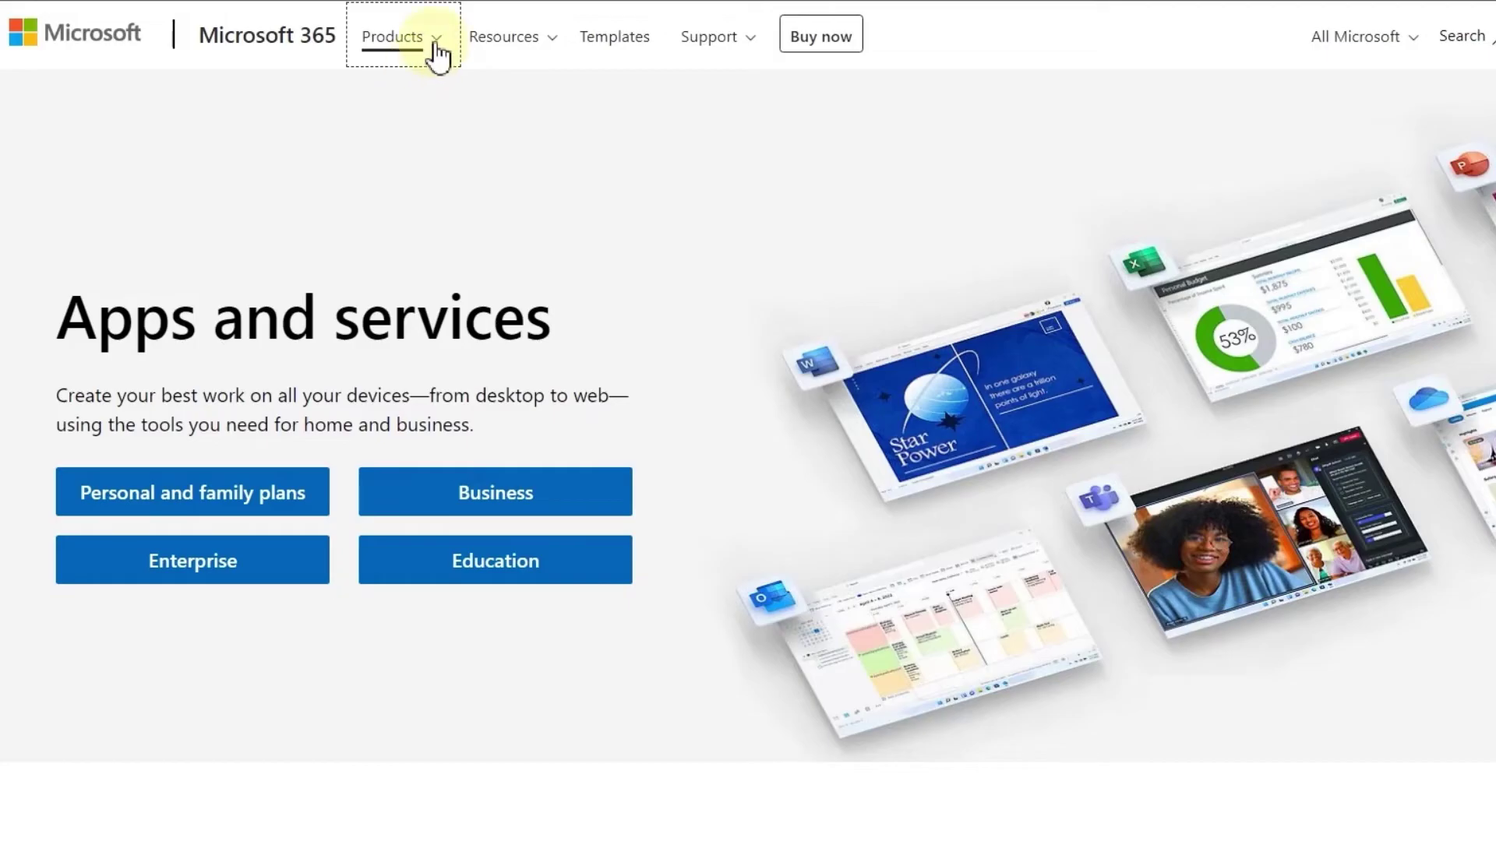
pyautogui.click(435, 45)
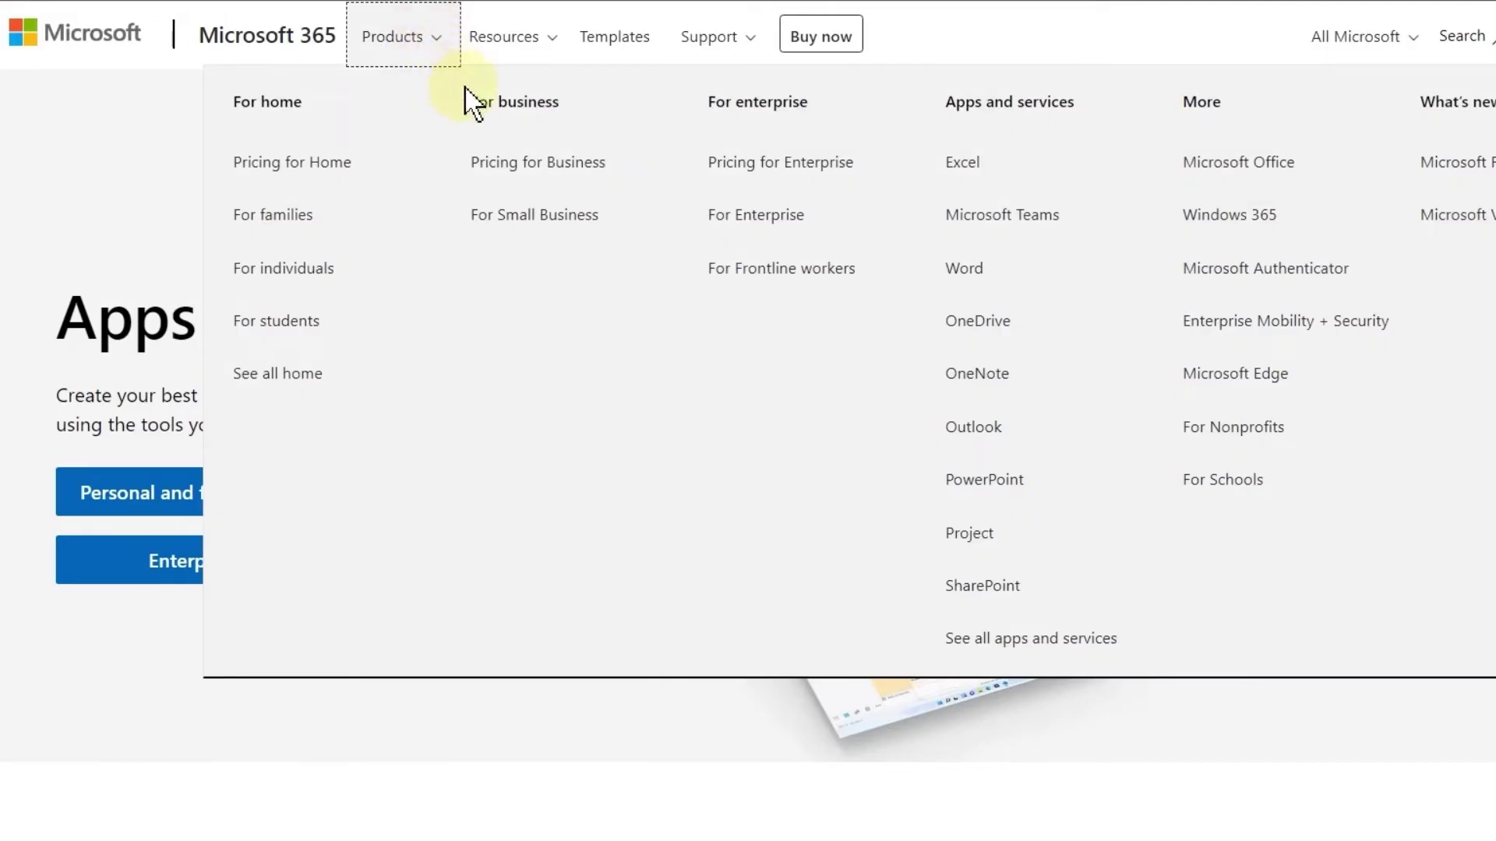
pyautogui.click(1276, 165)
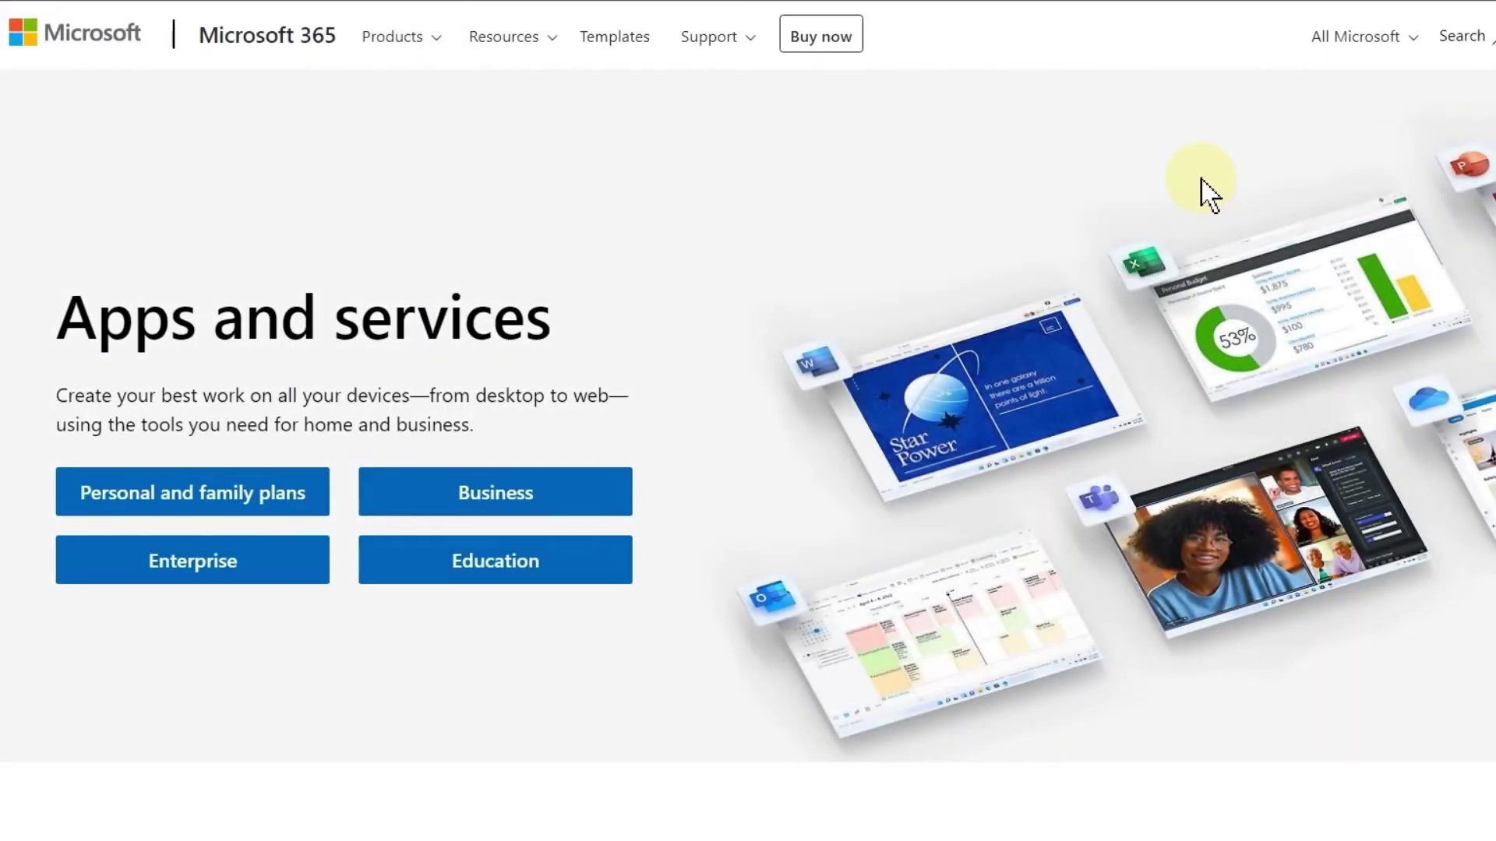
pyautogui.scroll(-5, 1210, 195)
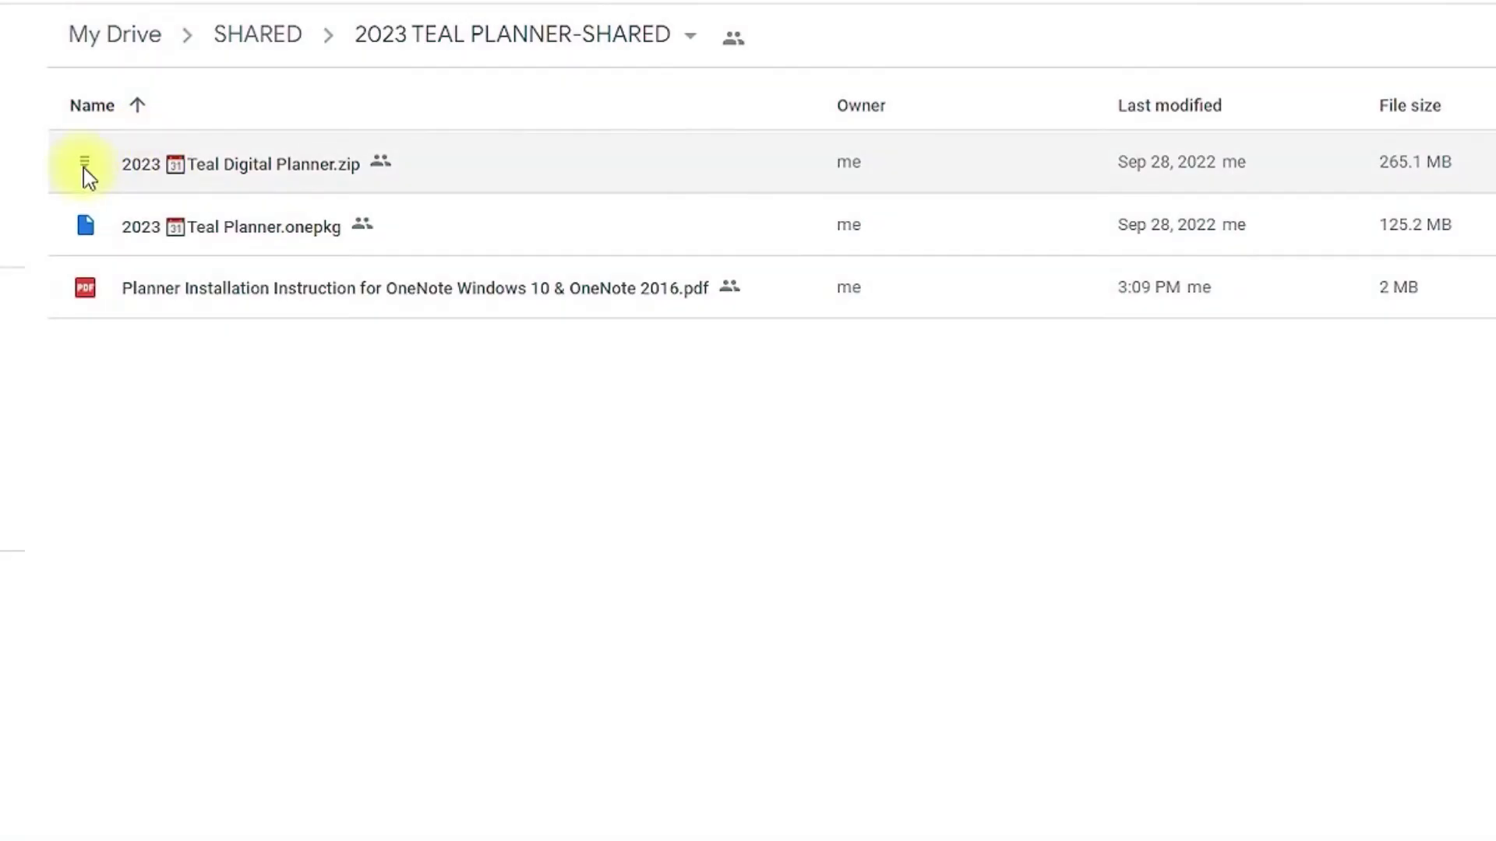
# Download 2023 Teal Digital Planner.zip from Drive, bypassing the virus-scan warning
pyautogui.doubleClick(88, 174)
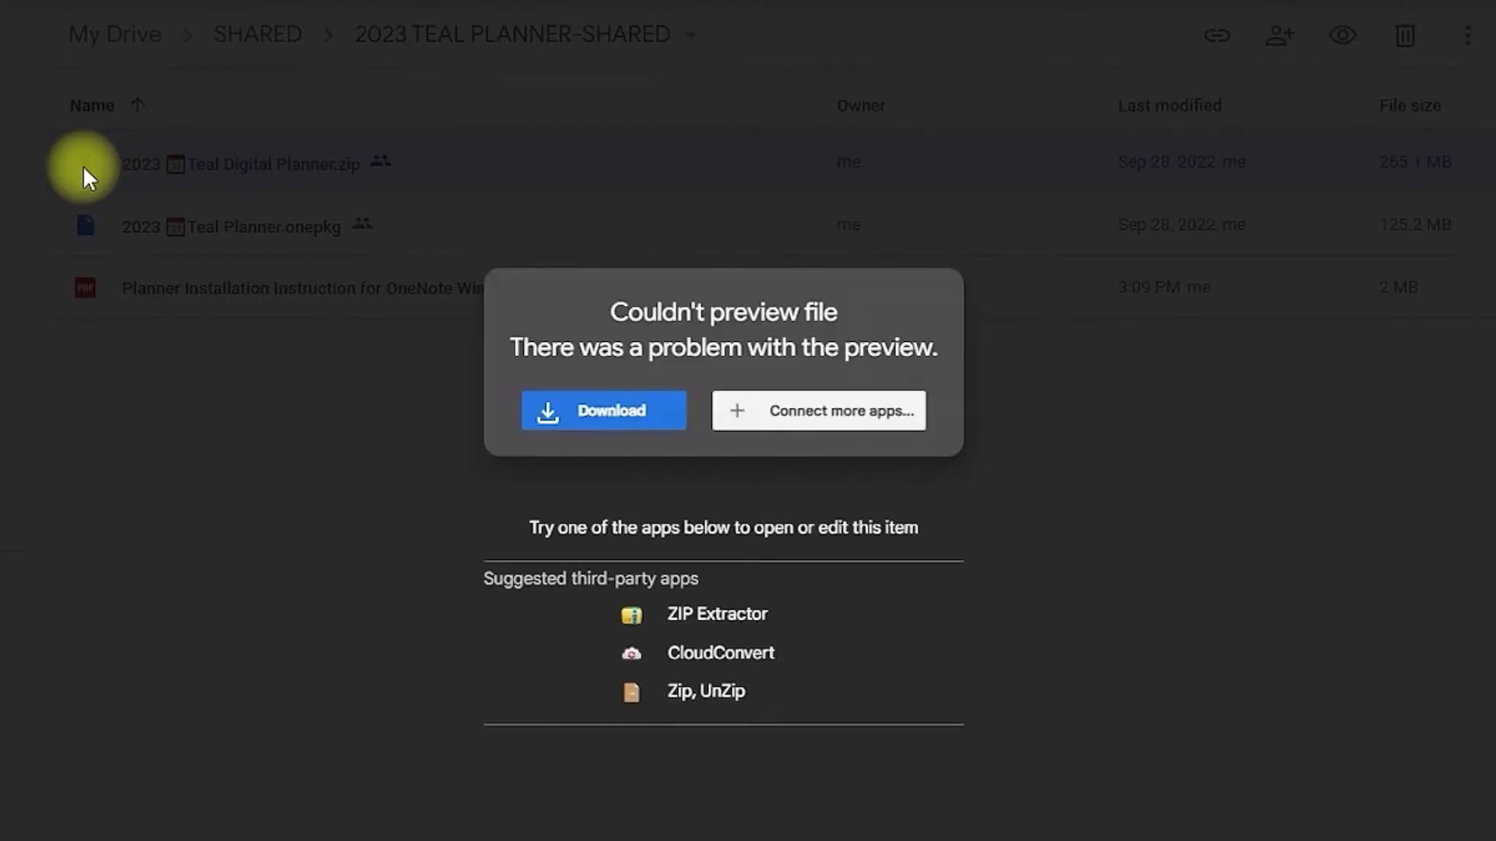
pyautogui.click(551, 409)
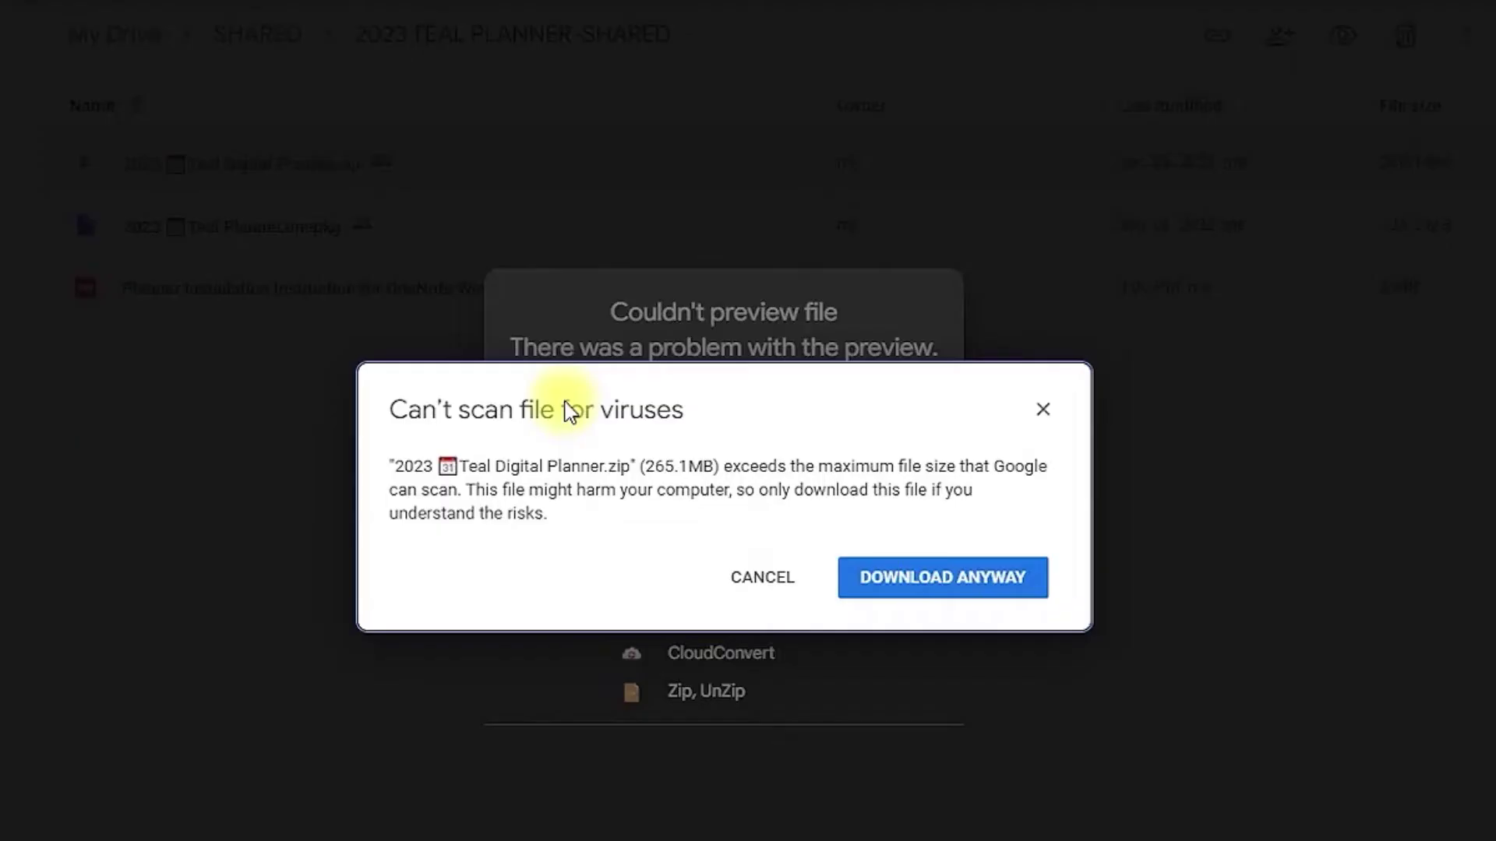
pyautogui.click(992, 577)
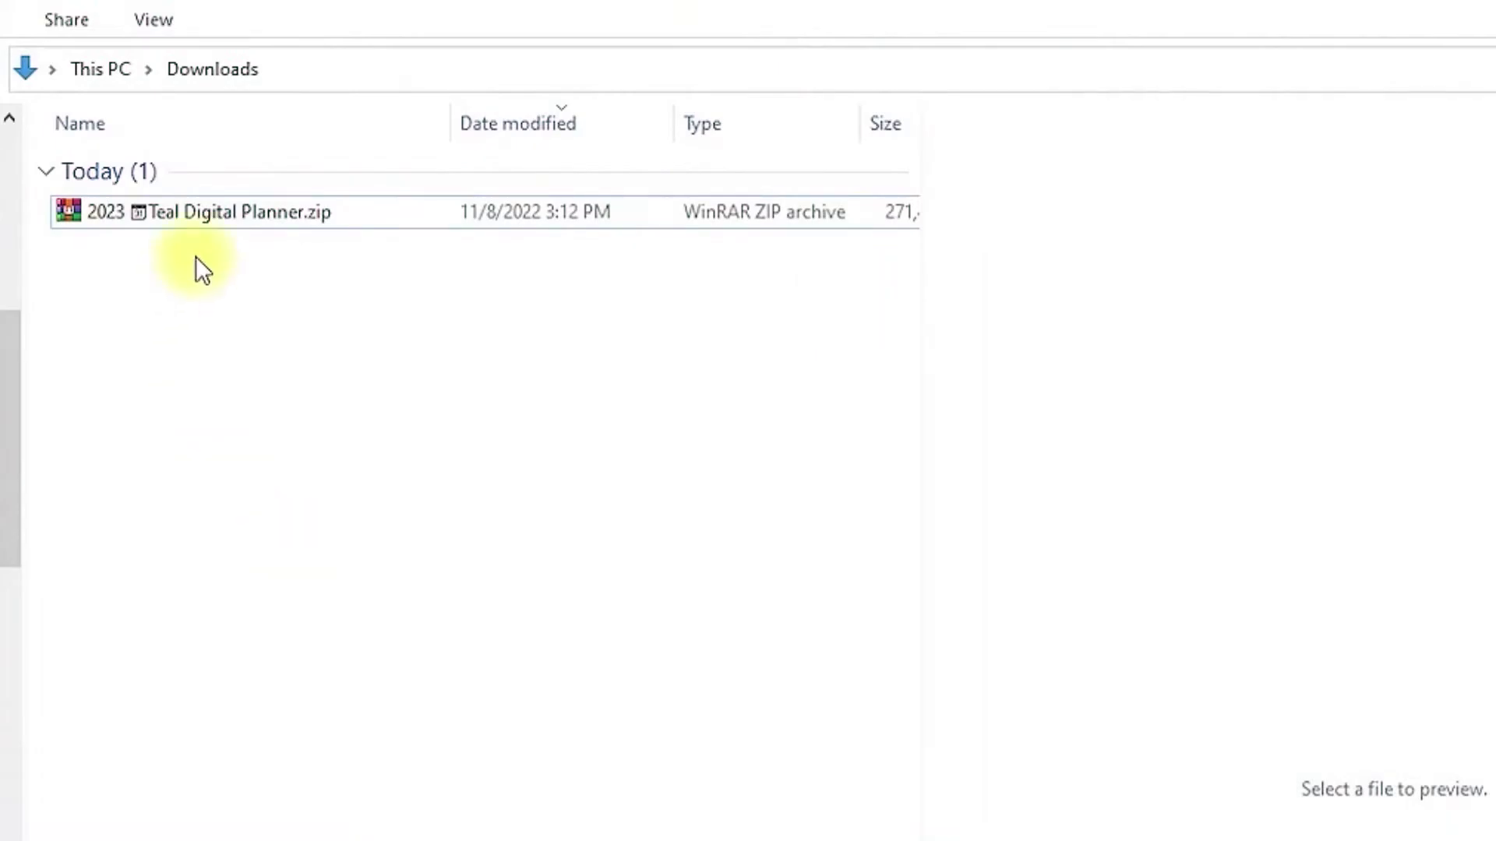
# Extract the zip in Downloads with Extract Here, producing the 2023 Teal Planner folder
pyautogui.rightClick(217, 218)
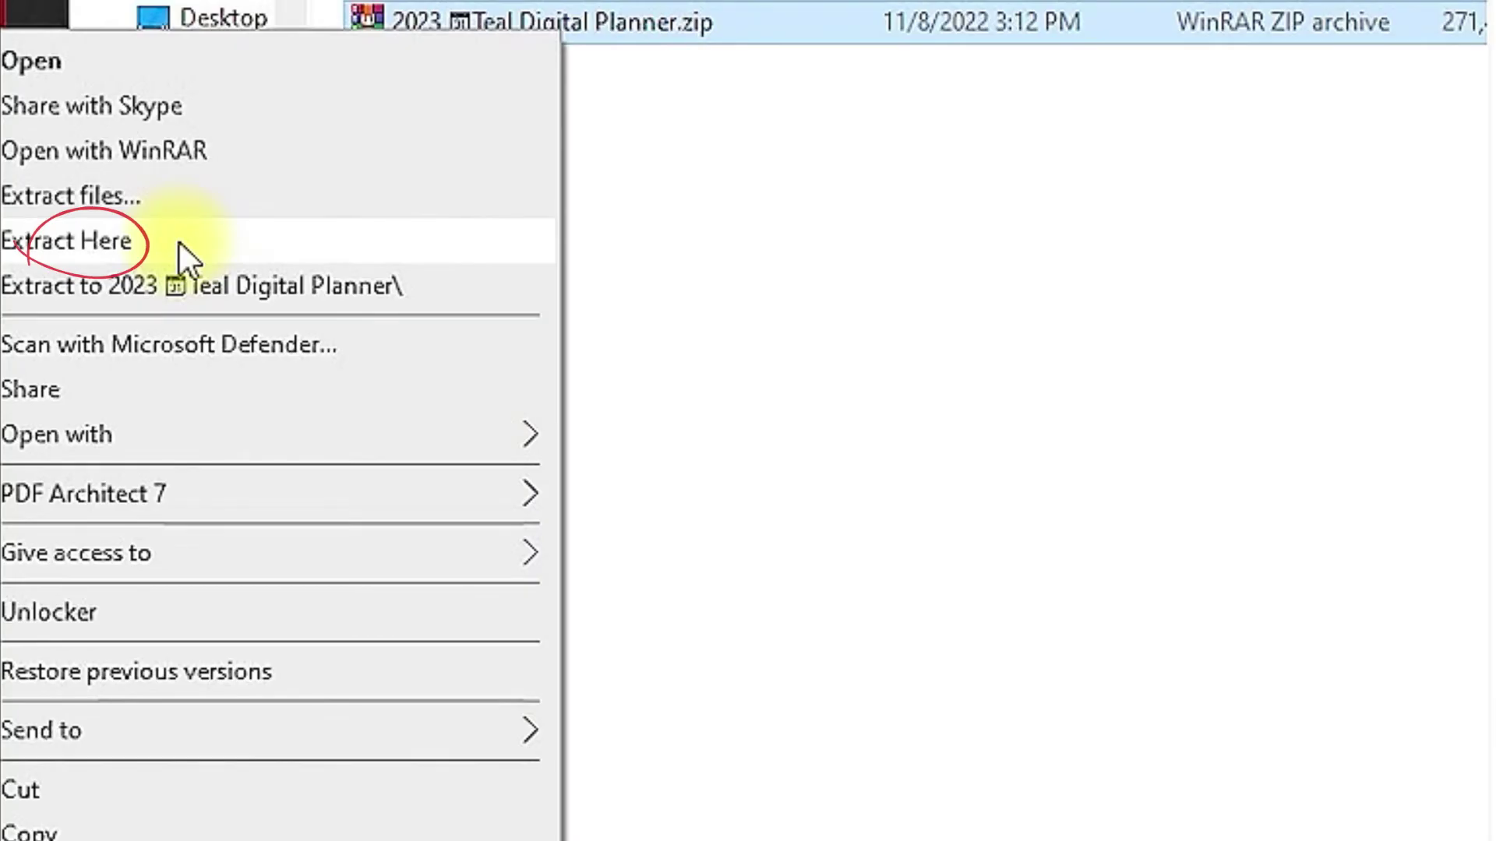
pyautogui.click(180, 243)
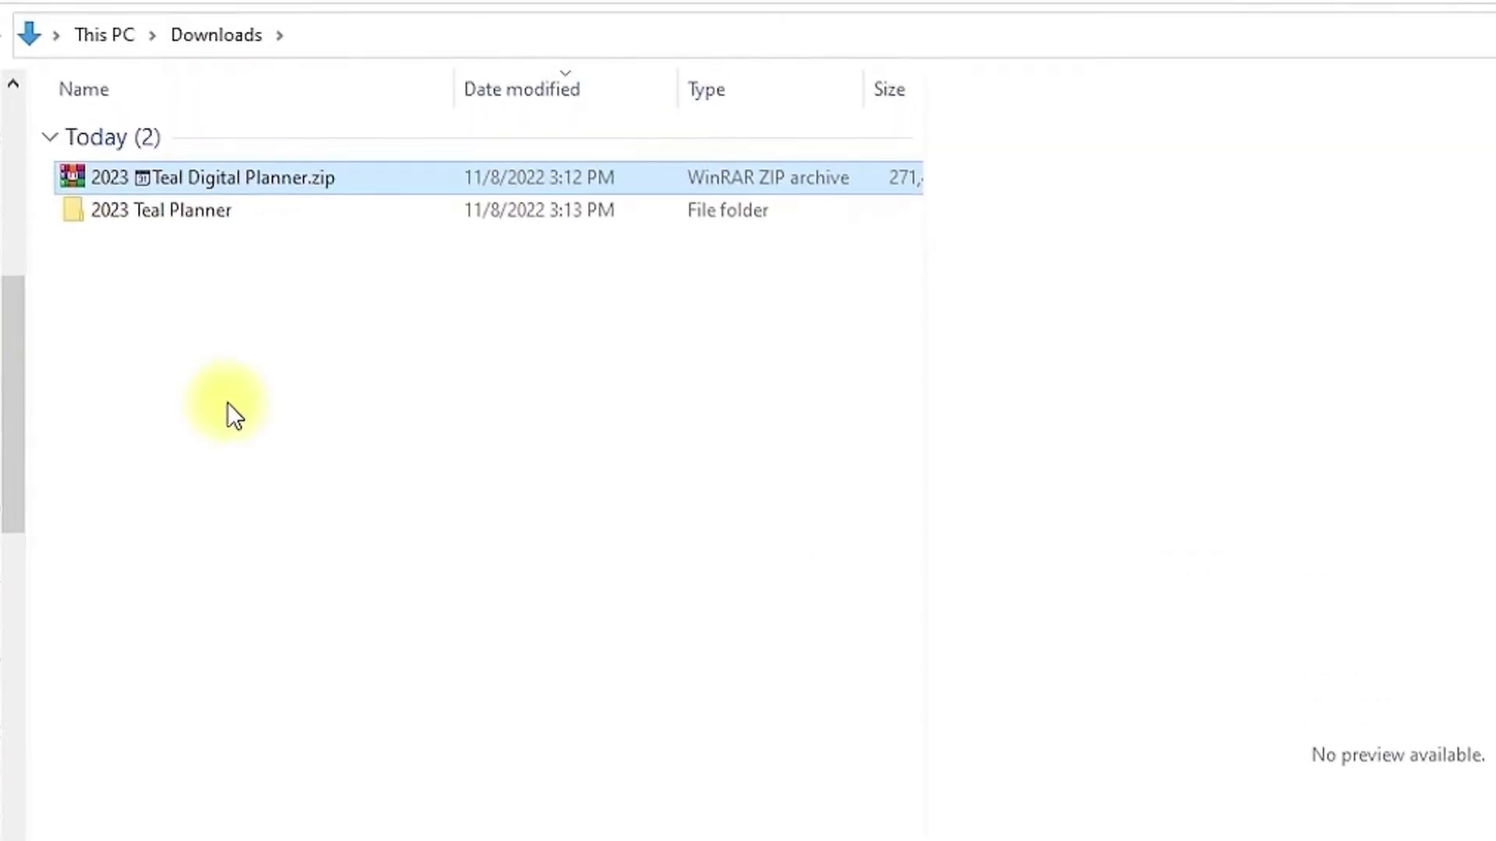
pyautogui.click(231, 402)
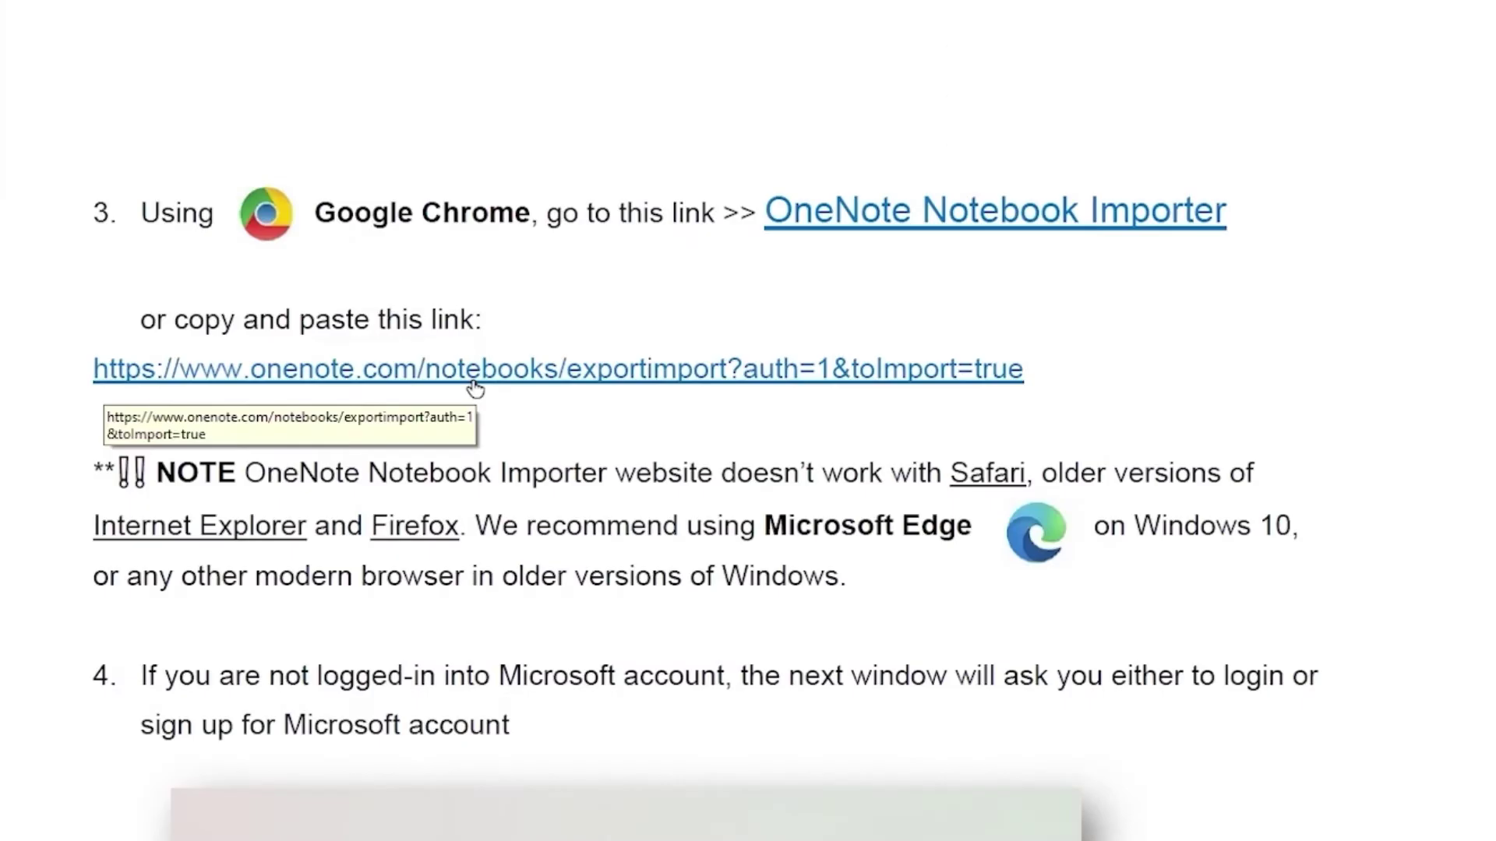
# Copy the OneNote Notebook Importer URL from the instructions and load it in Chrome
pyautogui.moveTo(1032, 368); pyautogui.dragTo(94, 366)
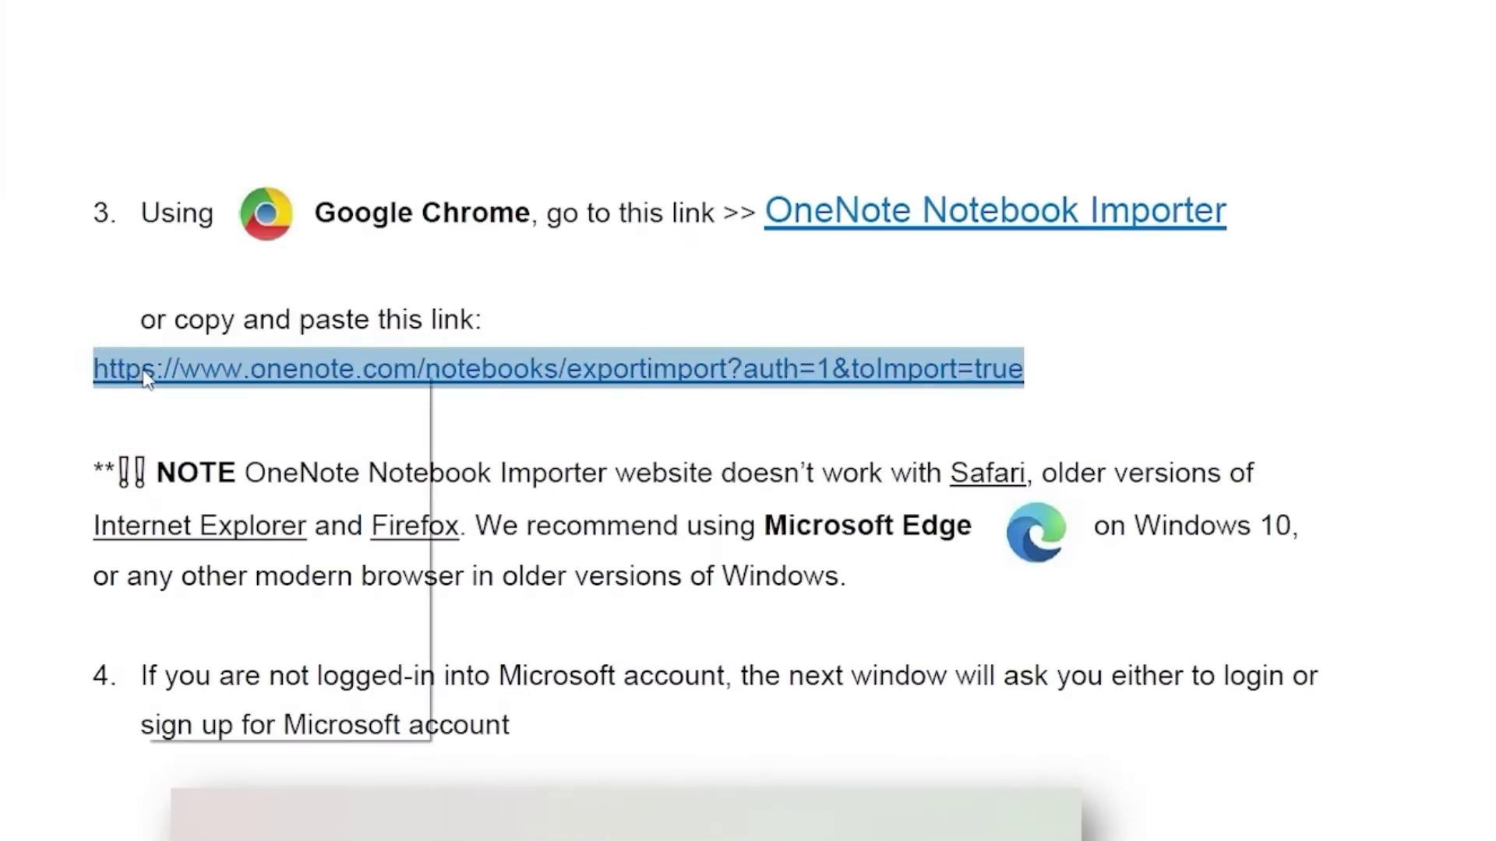
pyautogui.rightClick(94, 368)
pyautogui.click(189, 397)
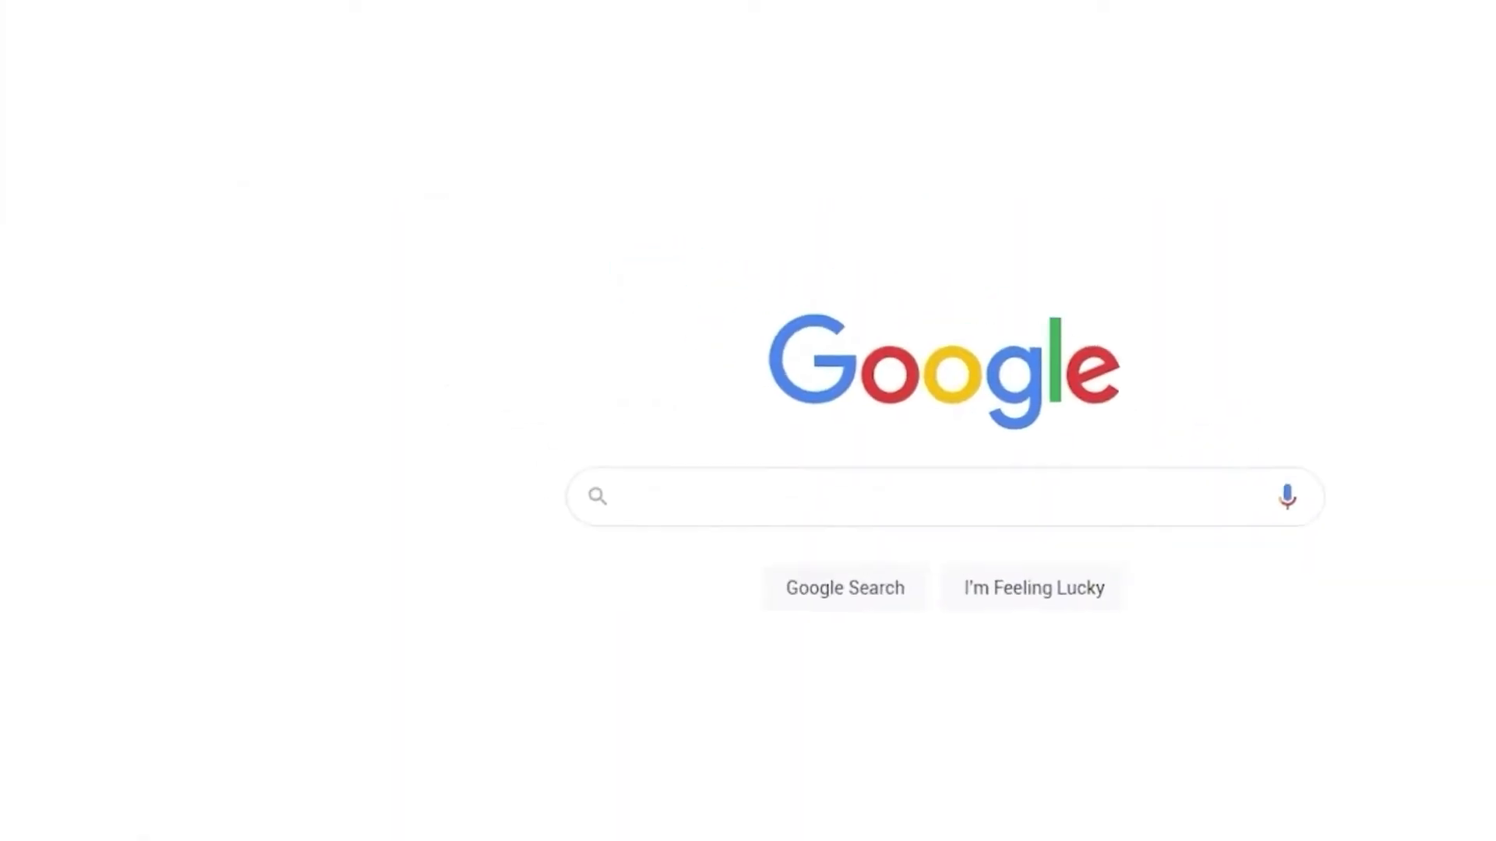
pyautogui.click(411, 57)
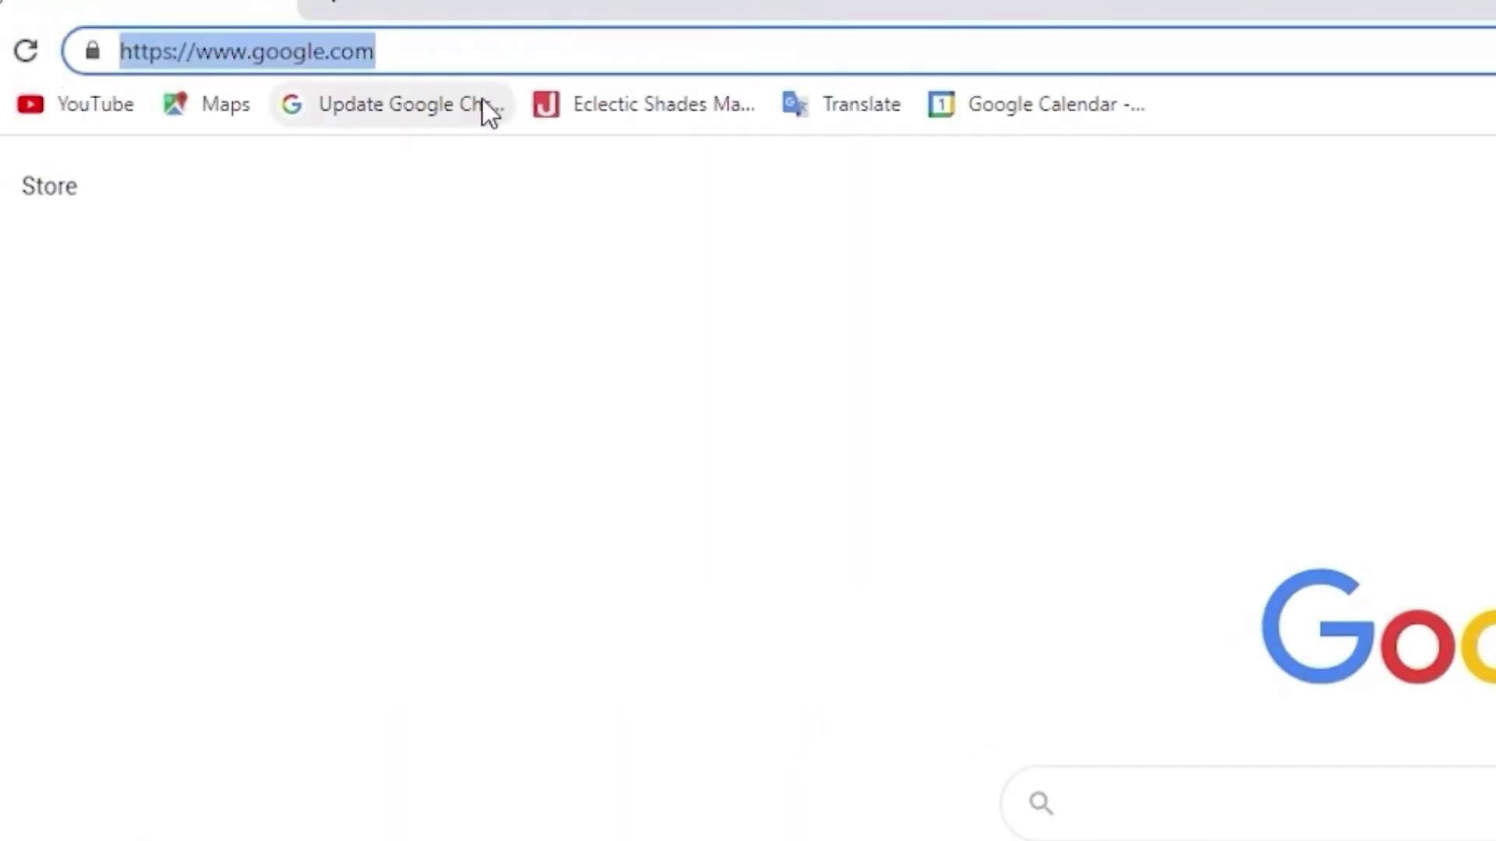
pyautogui.hotkey('ctrl', 'v')
pyautogui.press('Return')
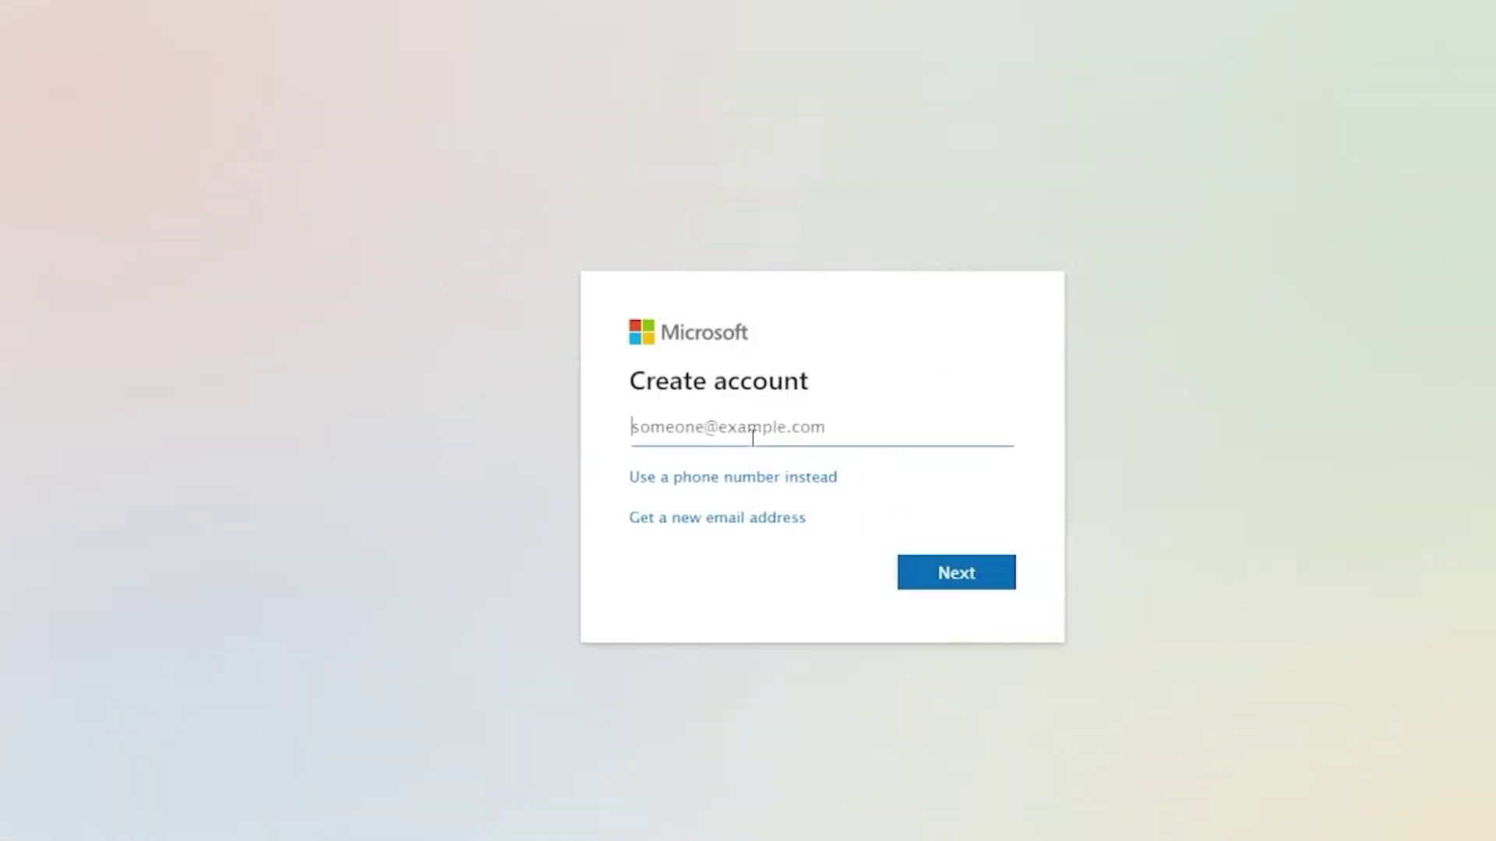
# Start entering the account e-mail in the Create account box
pyautogui.write('Joh')
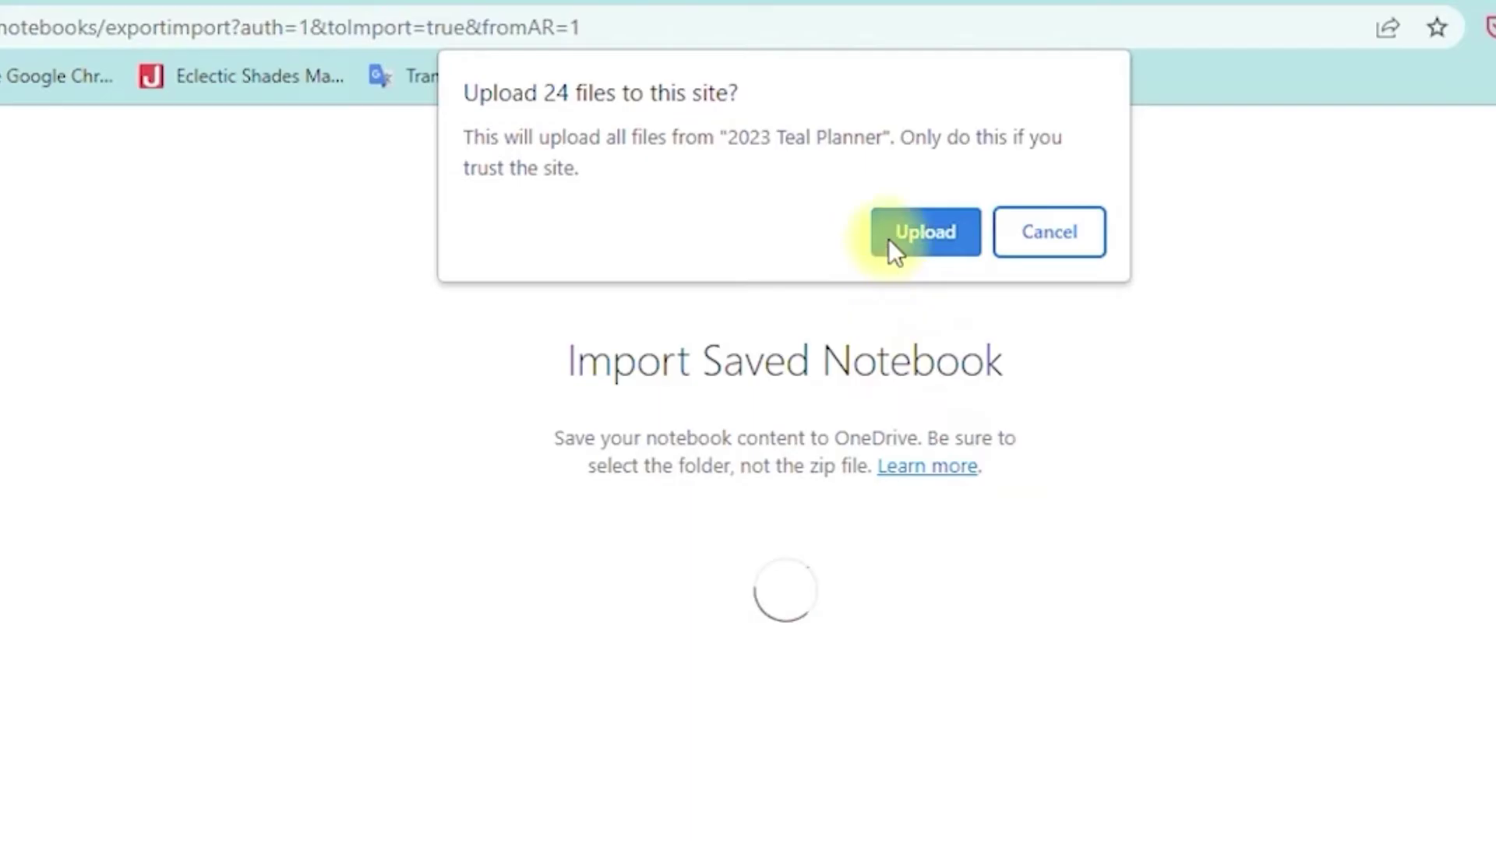
# Confirm uploading the 24 files from the 2023 Teal Planner folder
pyautogui.click(888, 239)
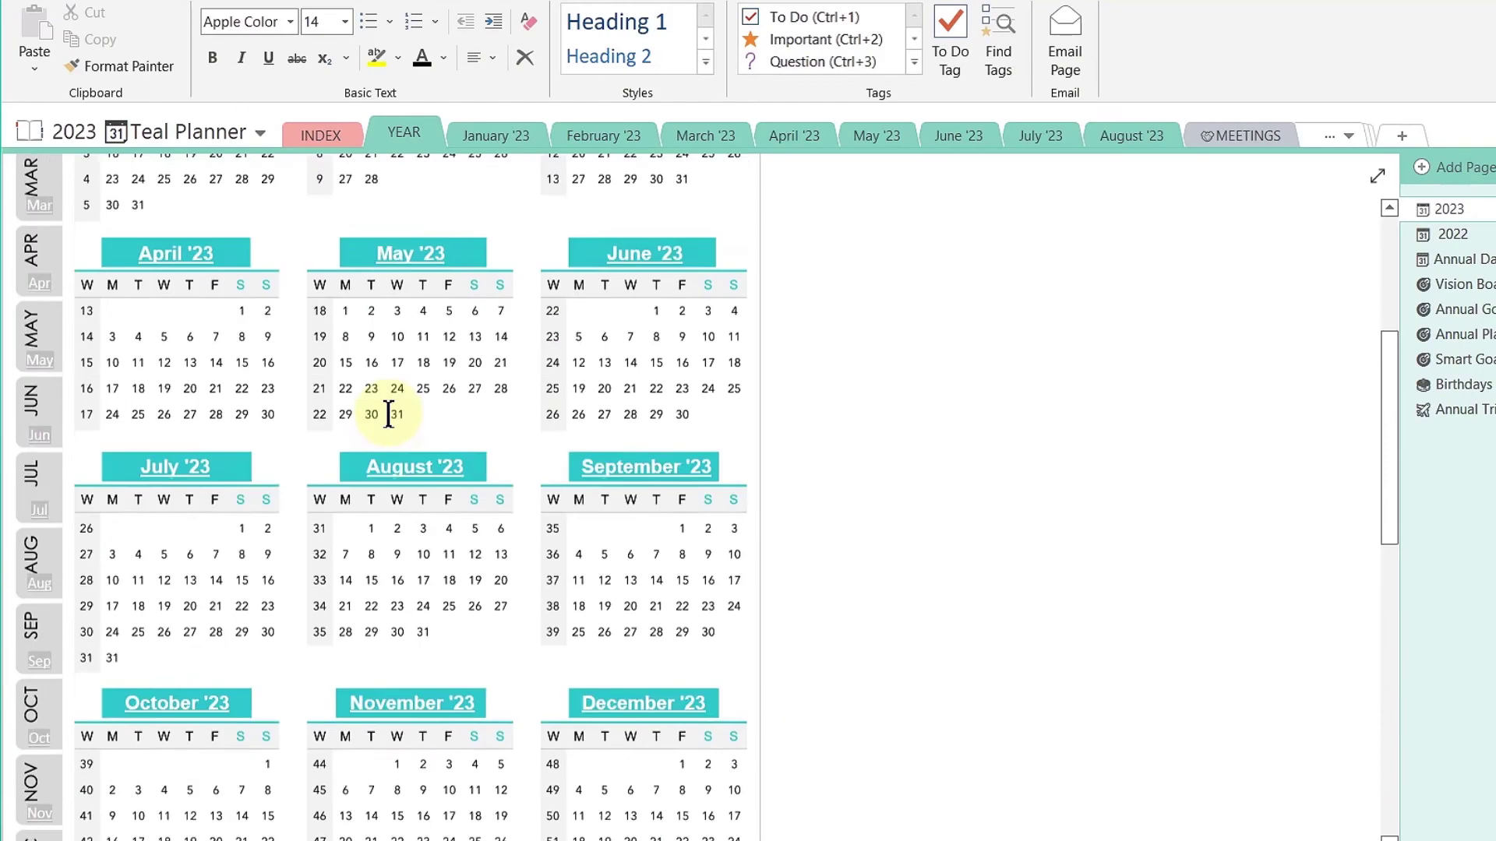
# From the INDEX section, follow the Vision Board link and then the Dates link
pyautogui.scroll(3, 389, 405)
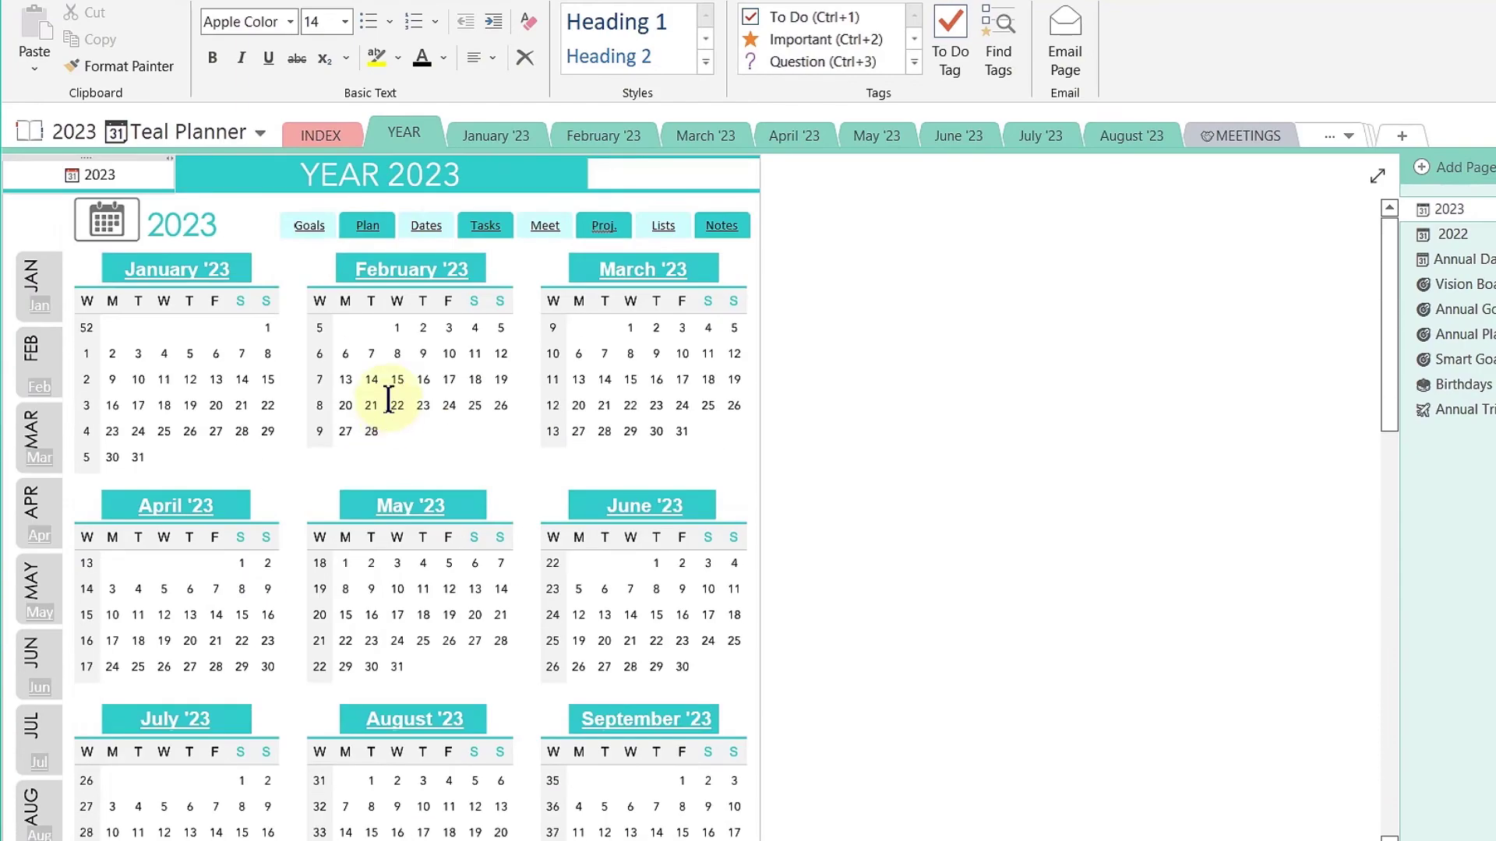
pyautogui.click(325, 139)
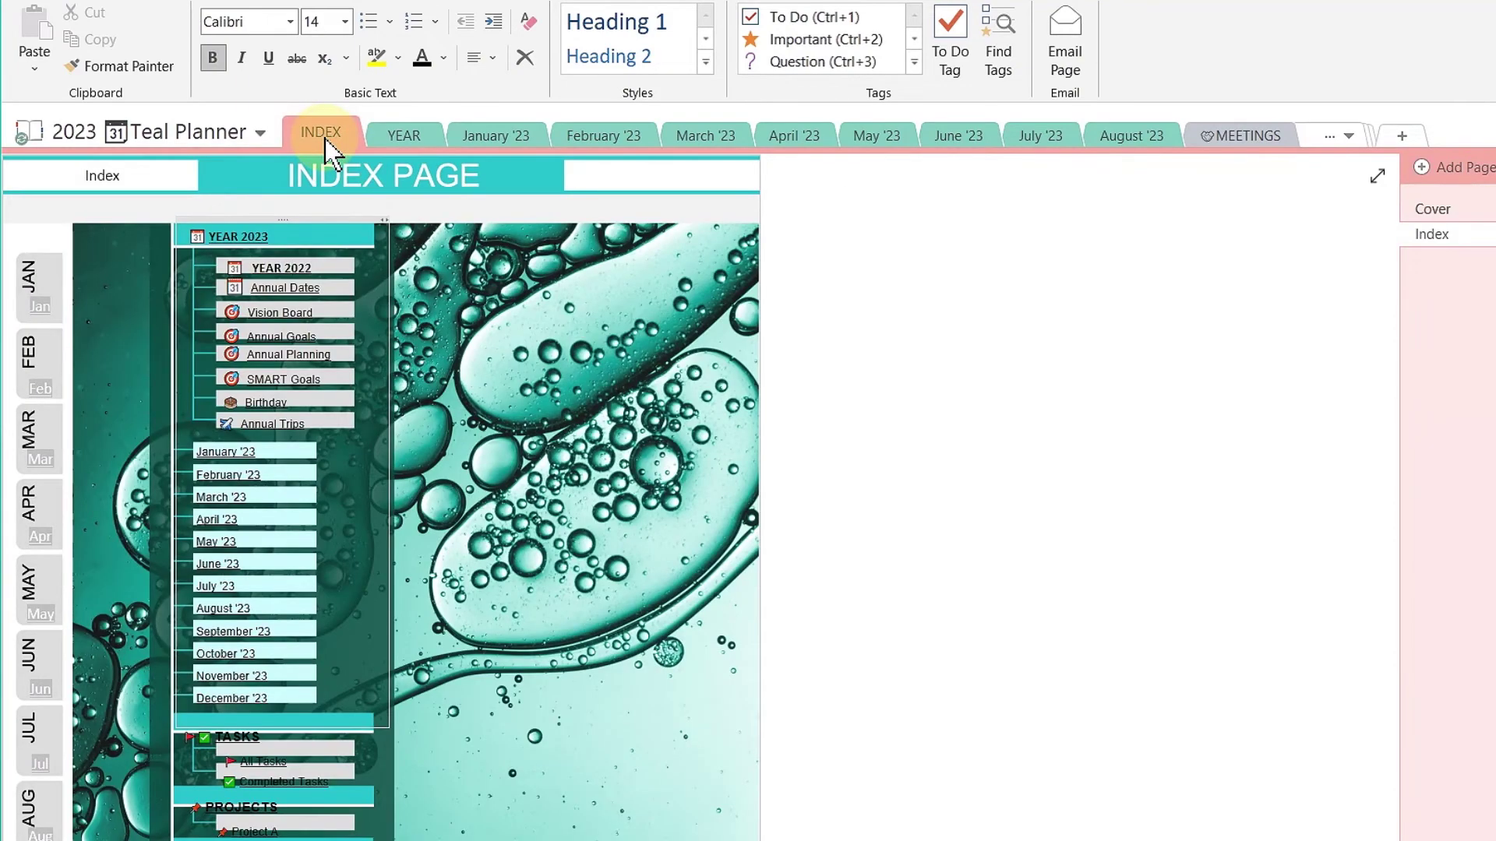
pyautogui.click(269, 319)
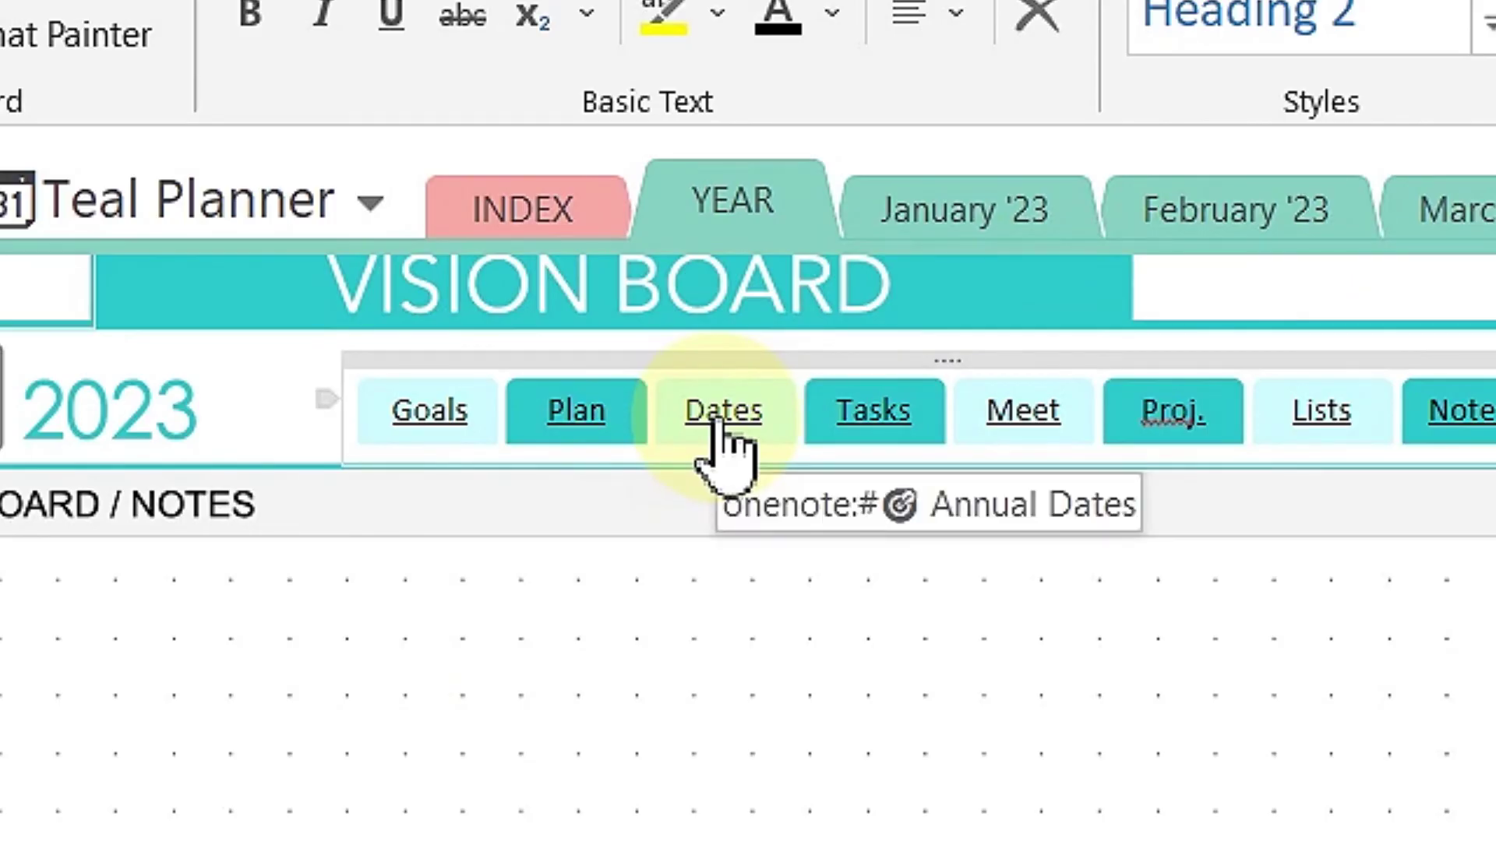
pyautogui.click(718, 427)
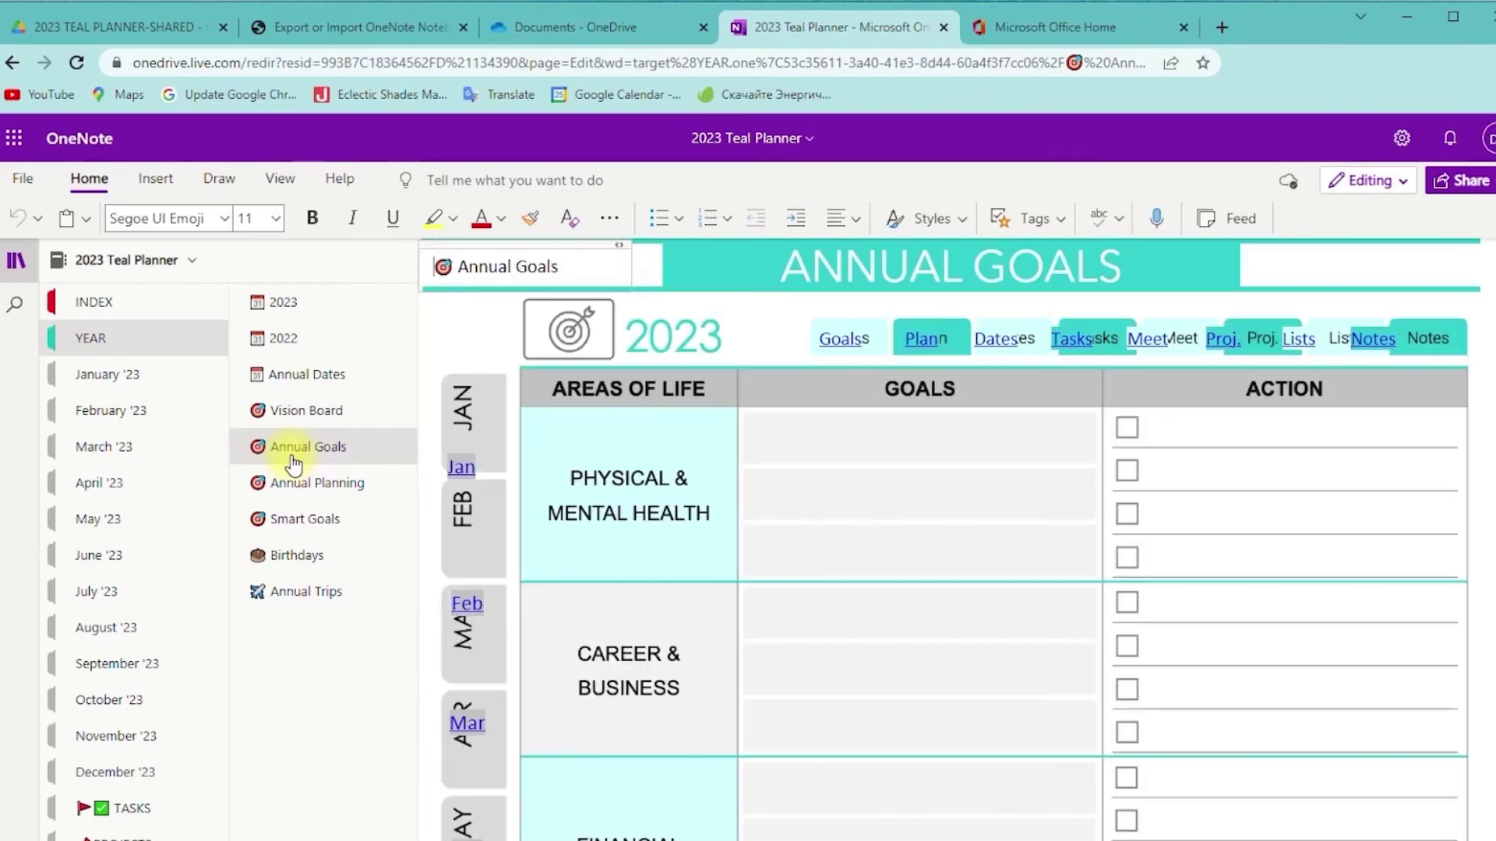
# Open the 2023 Teal Planner notebook in the OneNote desktop app
pyautogui.scroll(-7, 1059, 574)
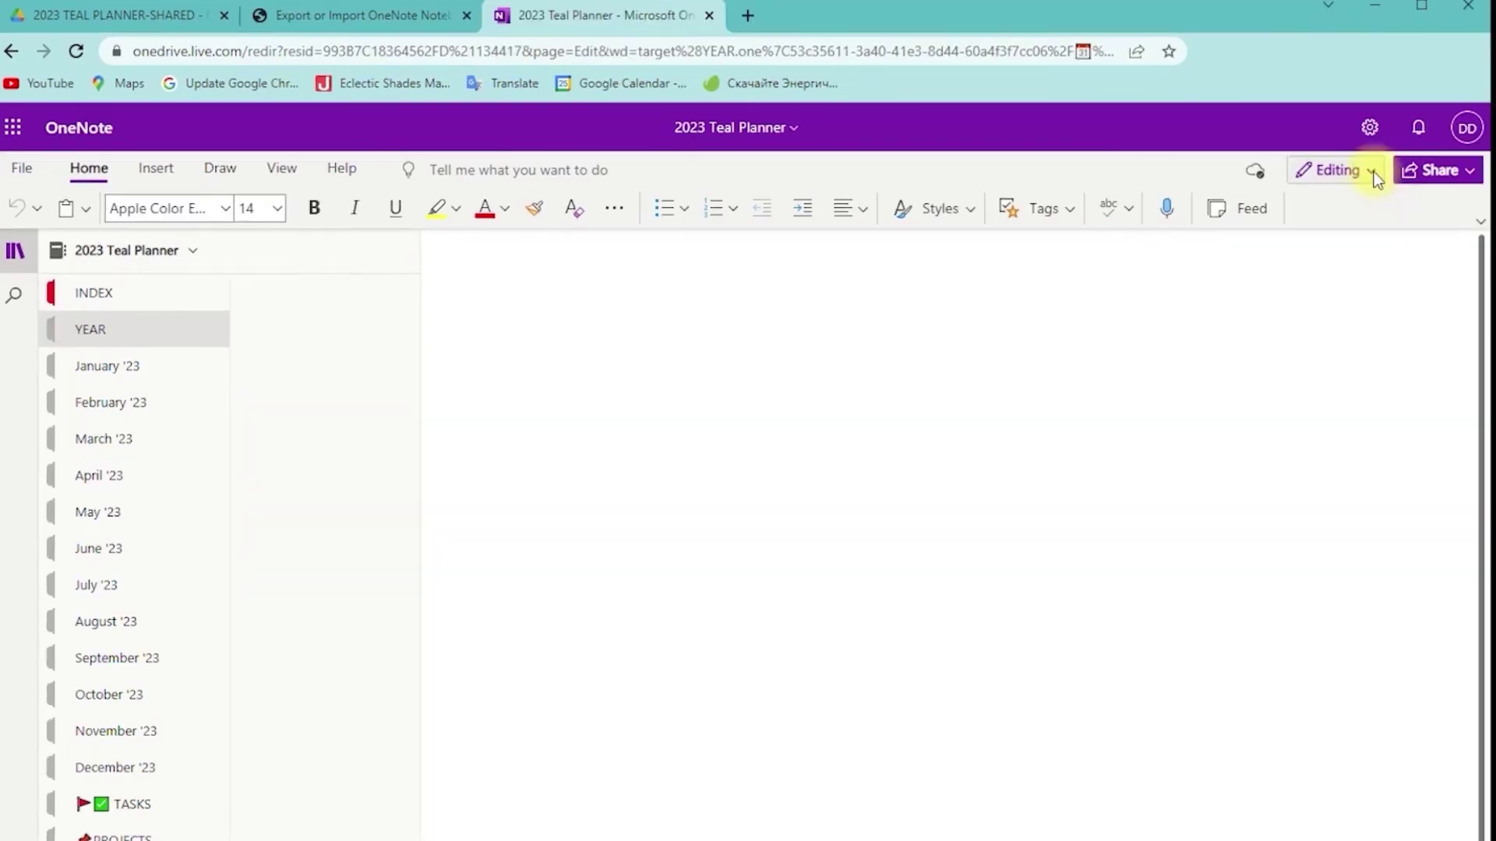
pyautogui.click(1373, 173)
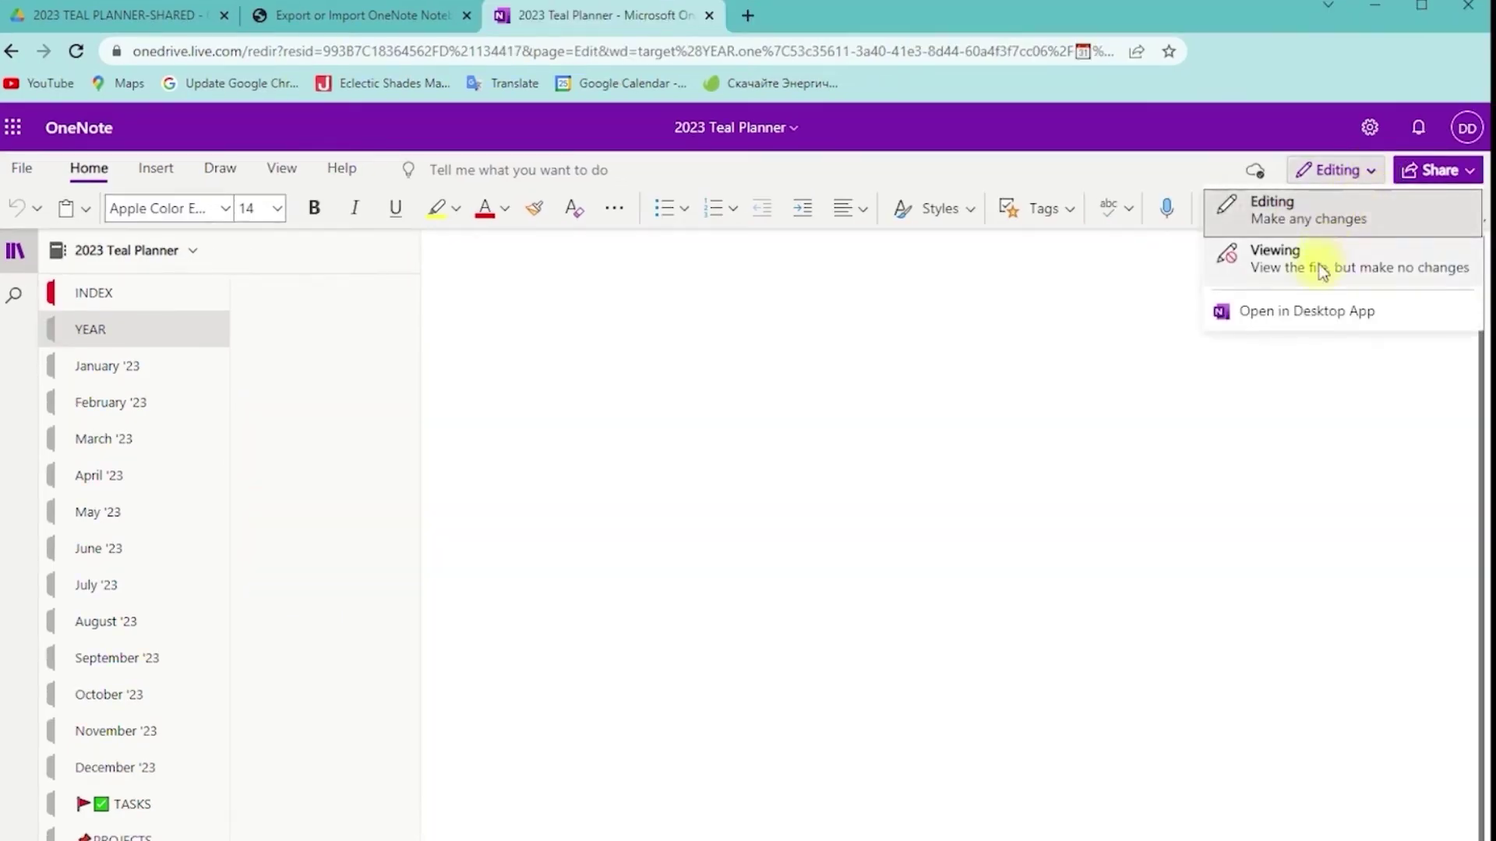
pyautogui.click(1284, 314)
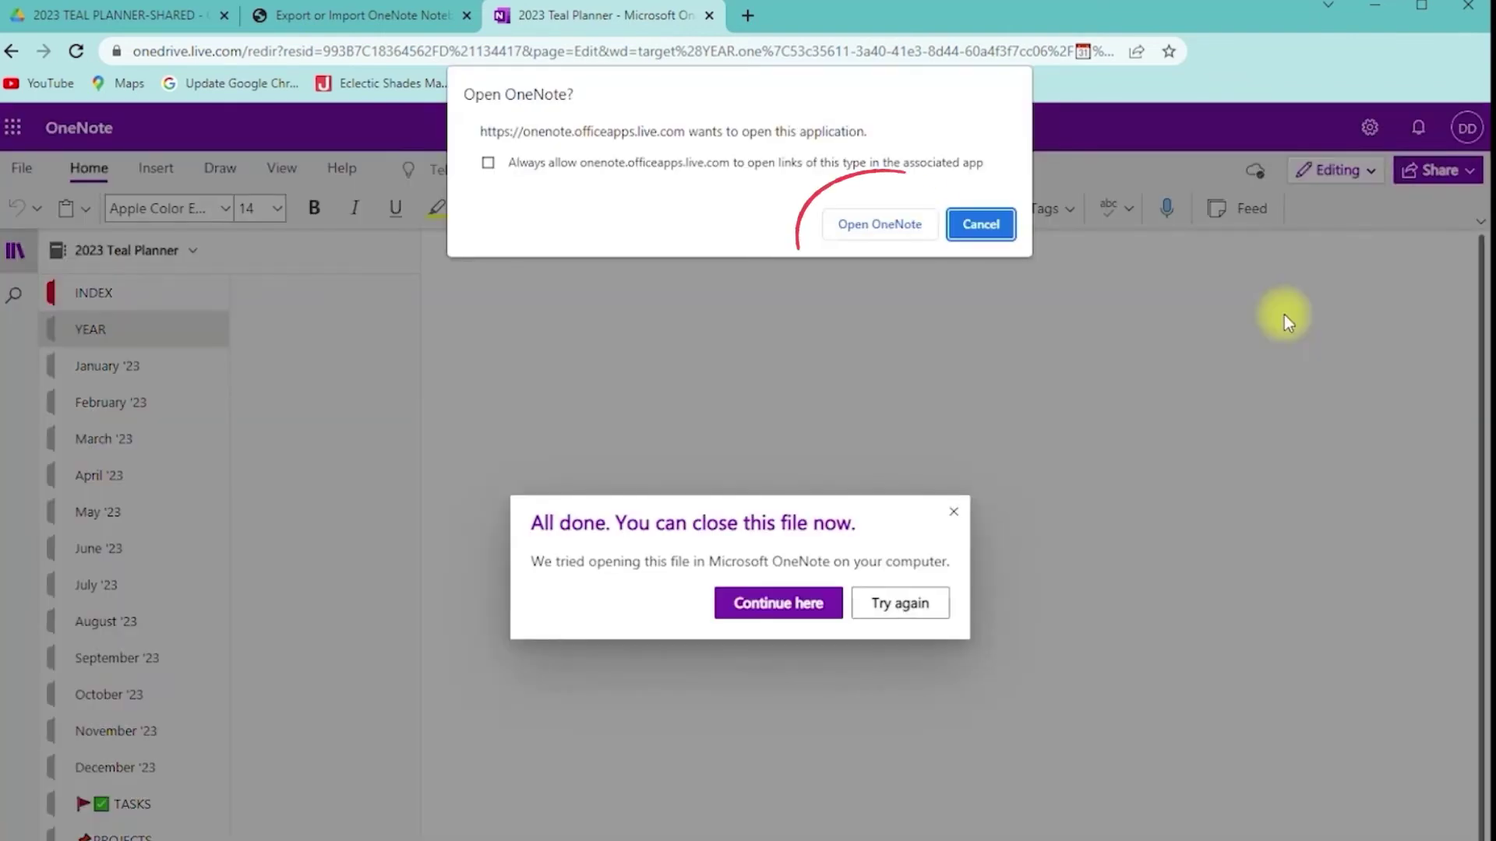
pyautogui.click(857, 218)
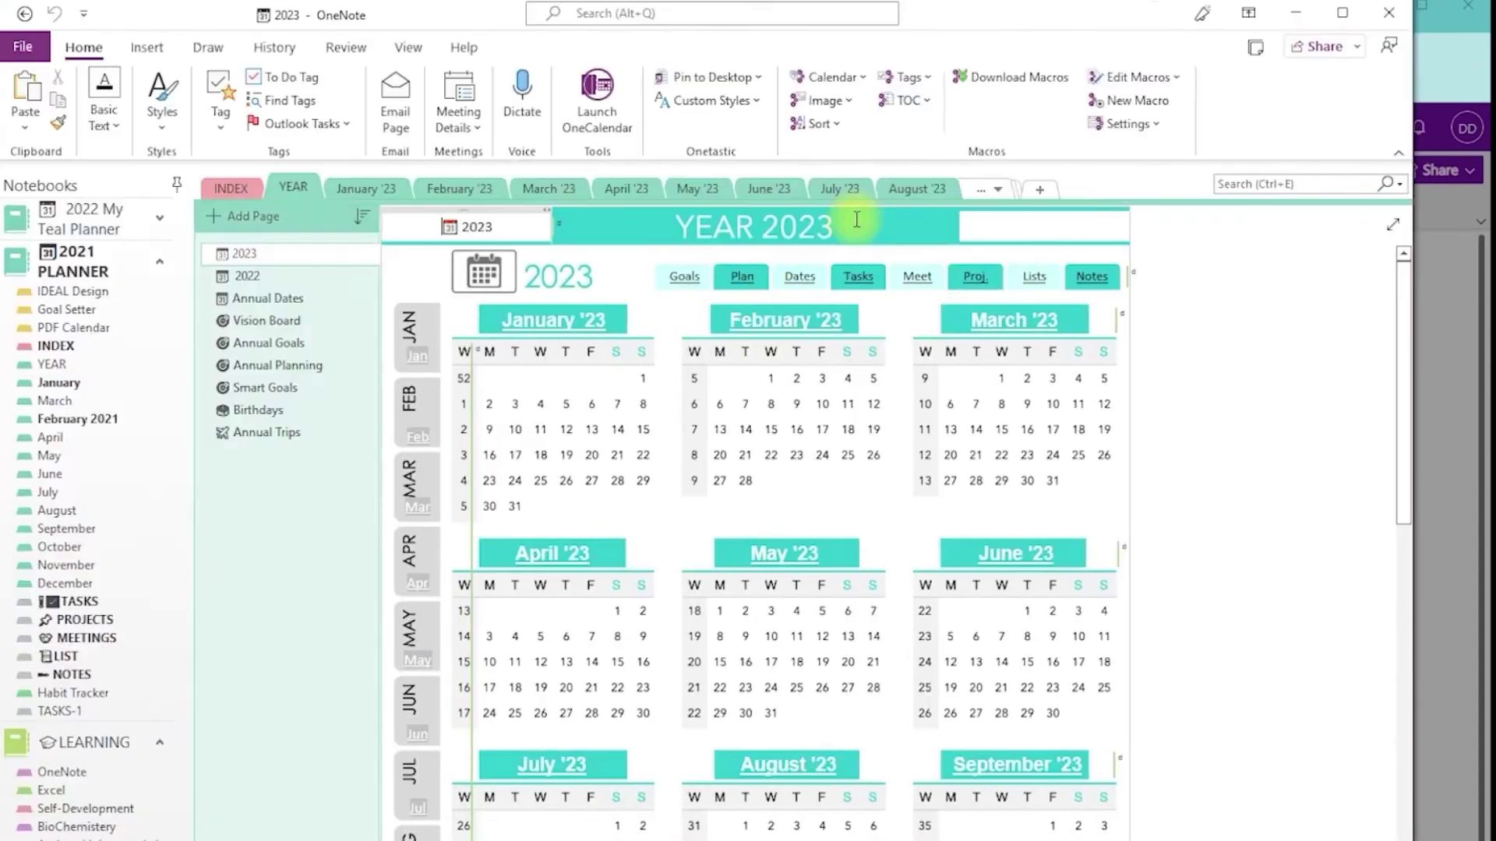
# Browse the INDEX section's Cover and Index pages in desktop OneNote
pyautogui.click(75, 539)
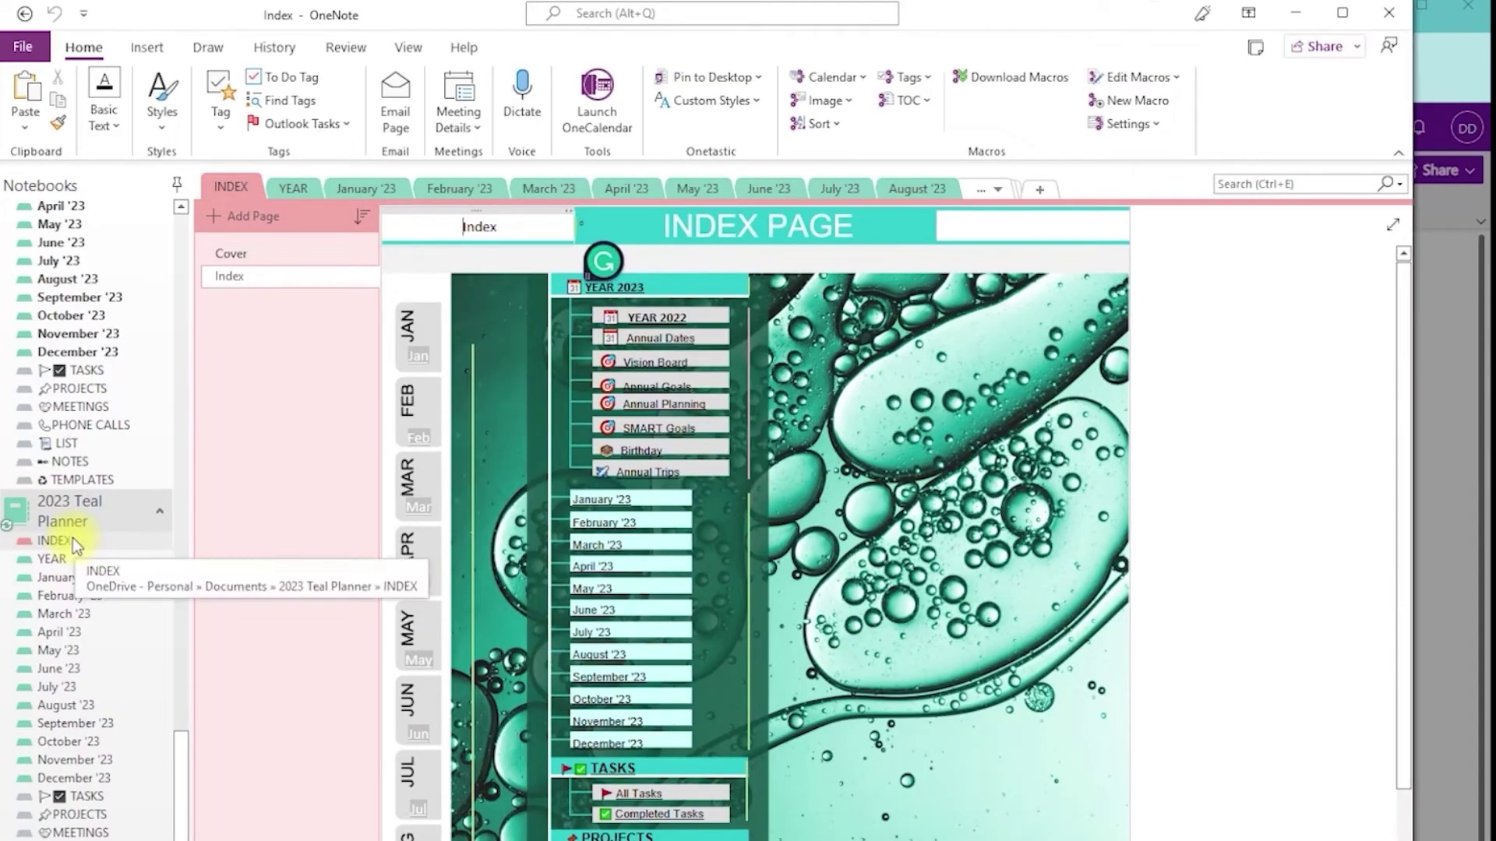
pyautogui.click(244, 259)
pyautogui.scroll(-8, 583, 362)
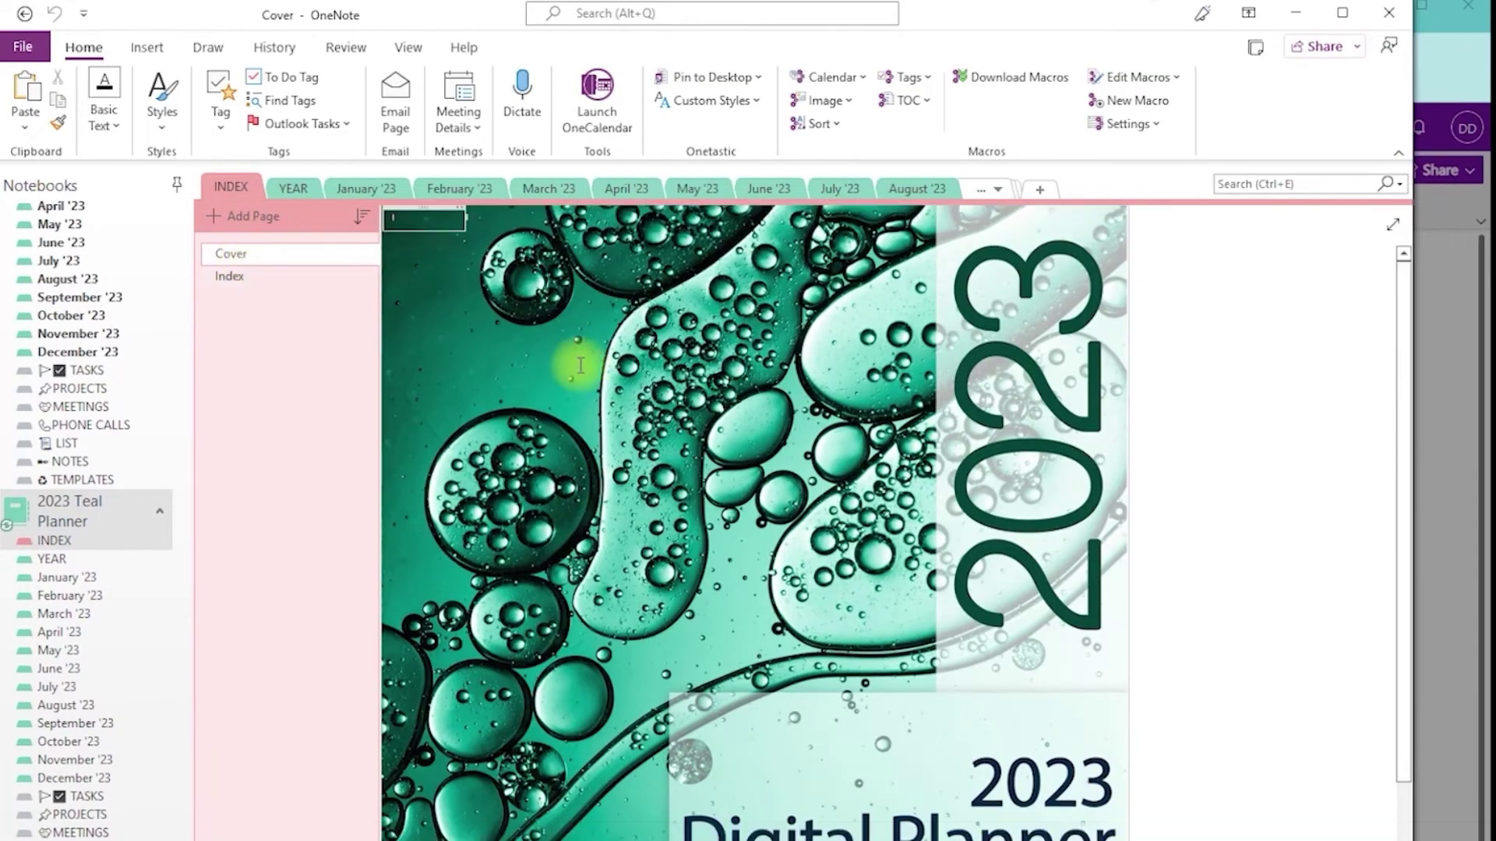
pyautogui.scroll(5, 578, 366)
pyautogui.scroll(3, 577, 364)
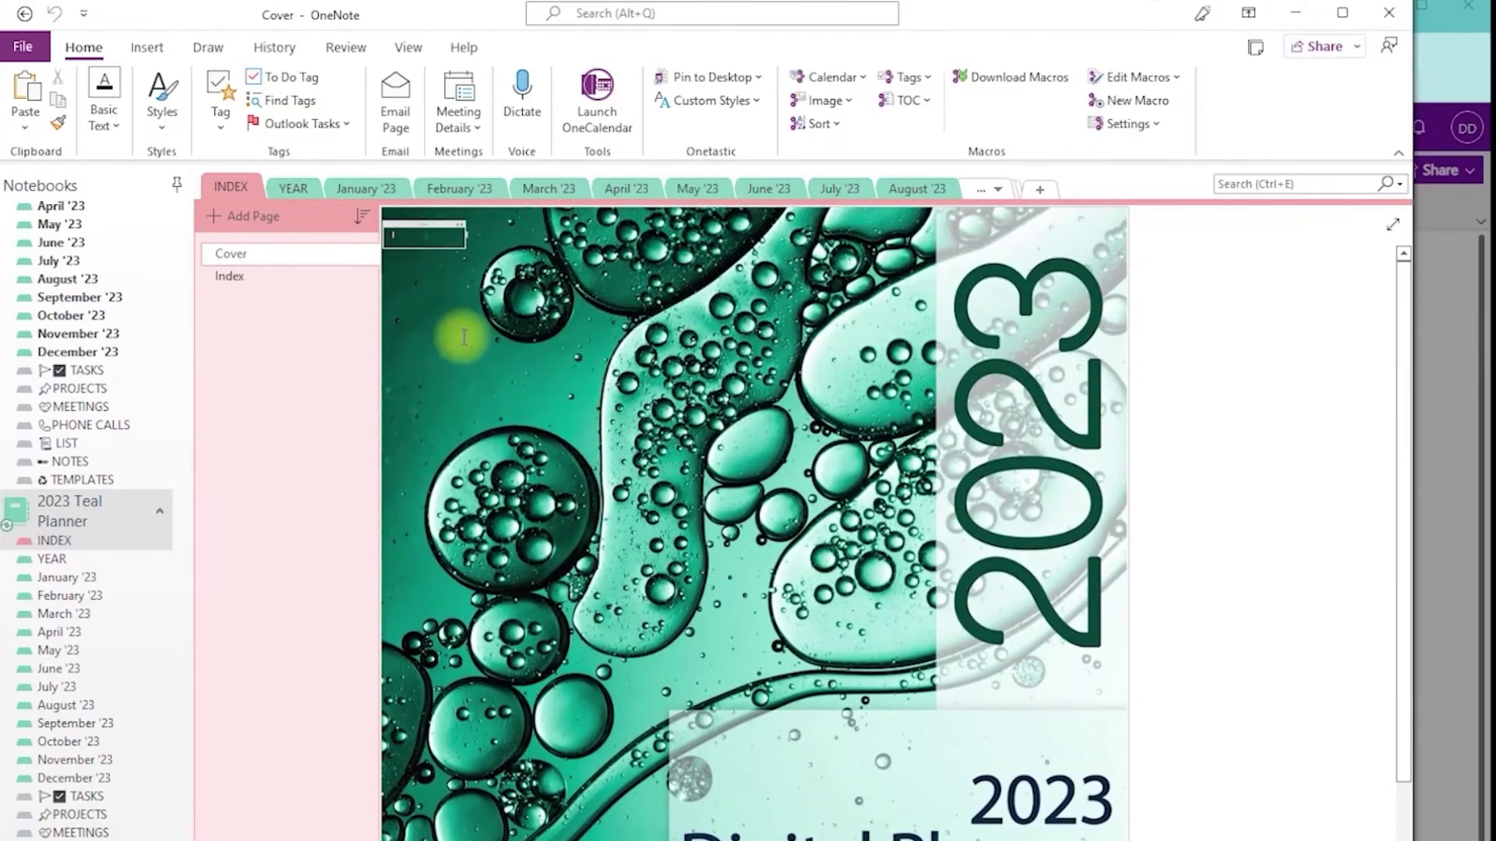
pyautogui.click(259, 277)
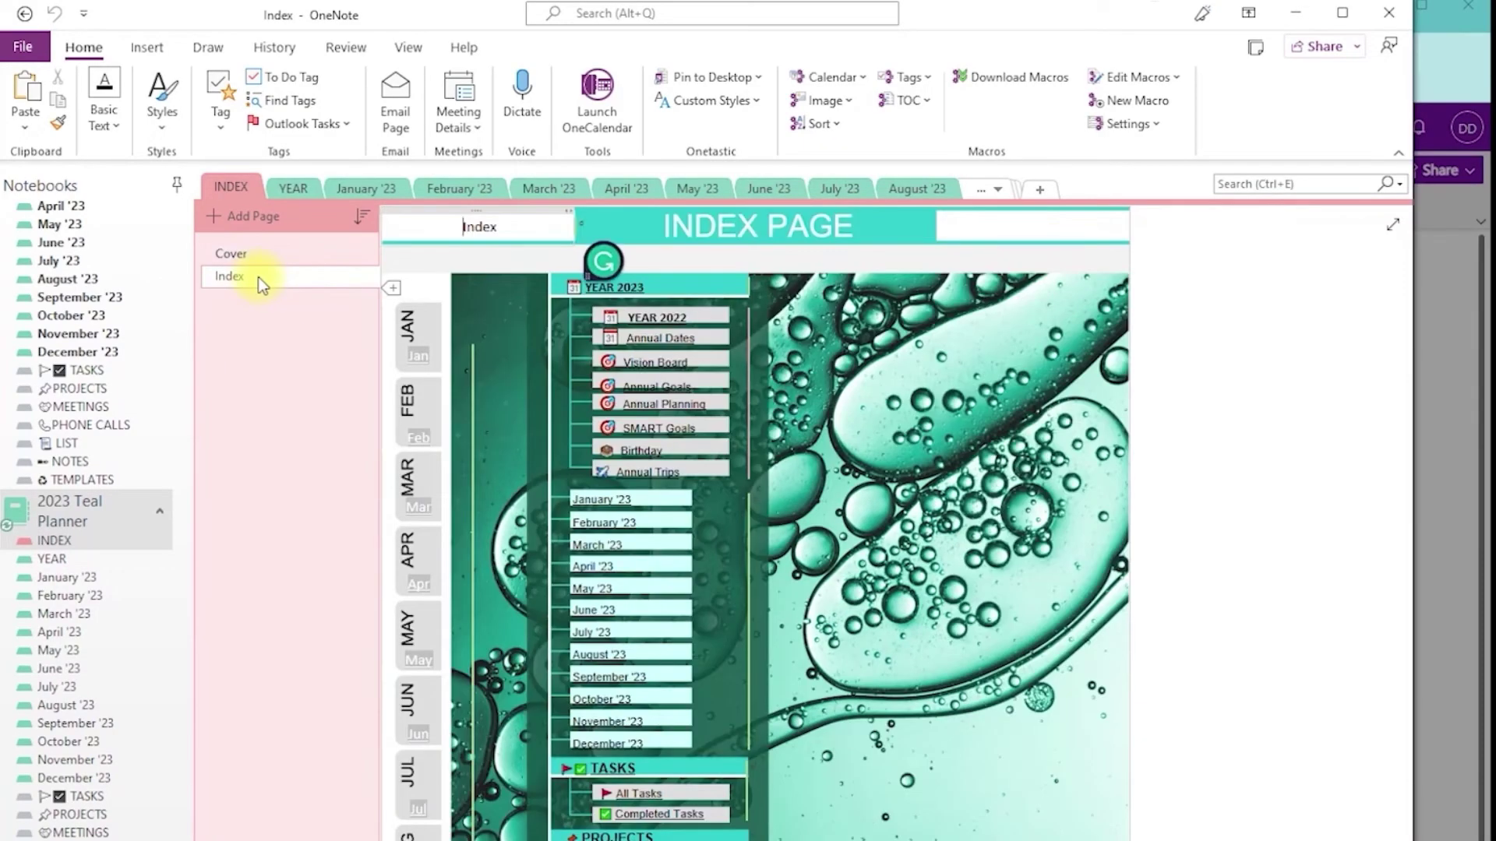
pyautogui.scroll(-4, 909, 409)
pyautogui.scroll(-3, 909, 409)
pyautogui.scroll(8, 908, 400)
# Show the YEAR section and its Annual Dates page
pyautogui.click(408, 47)
pyautogui.click(288, 194)
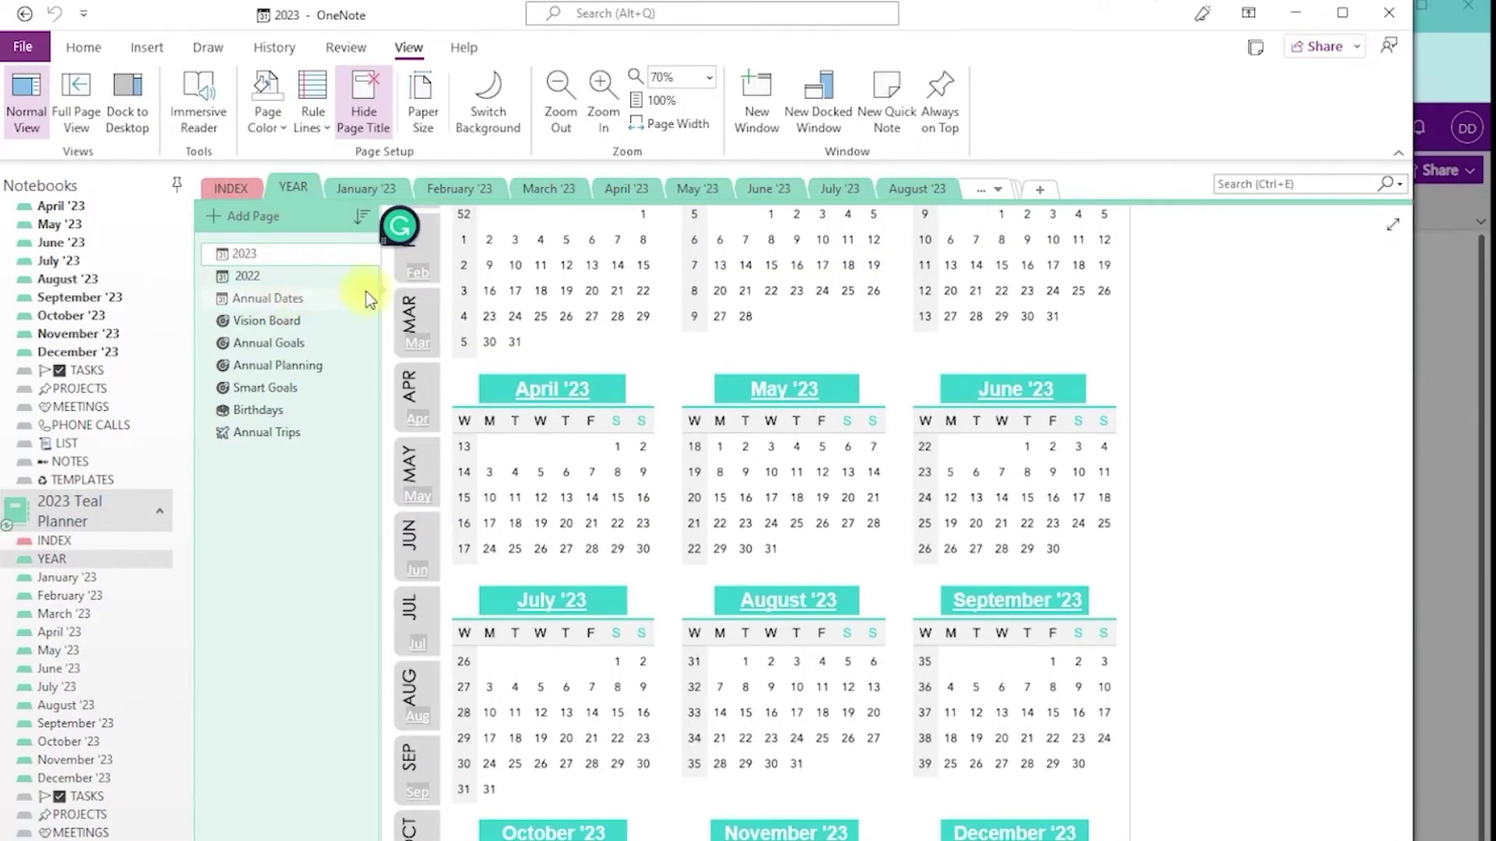
pyautogui.click(267, 299)
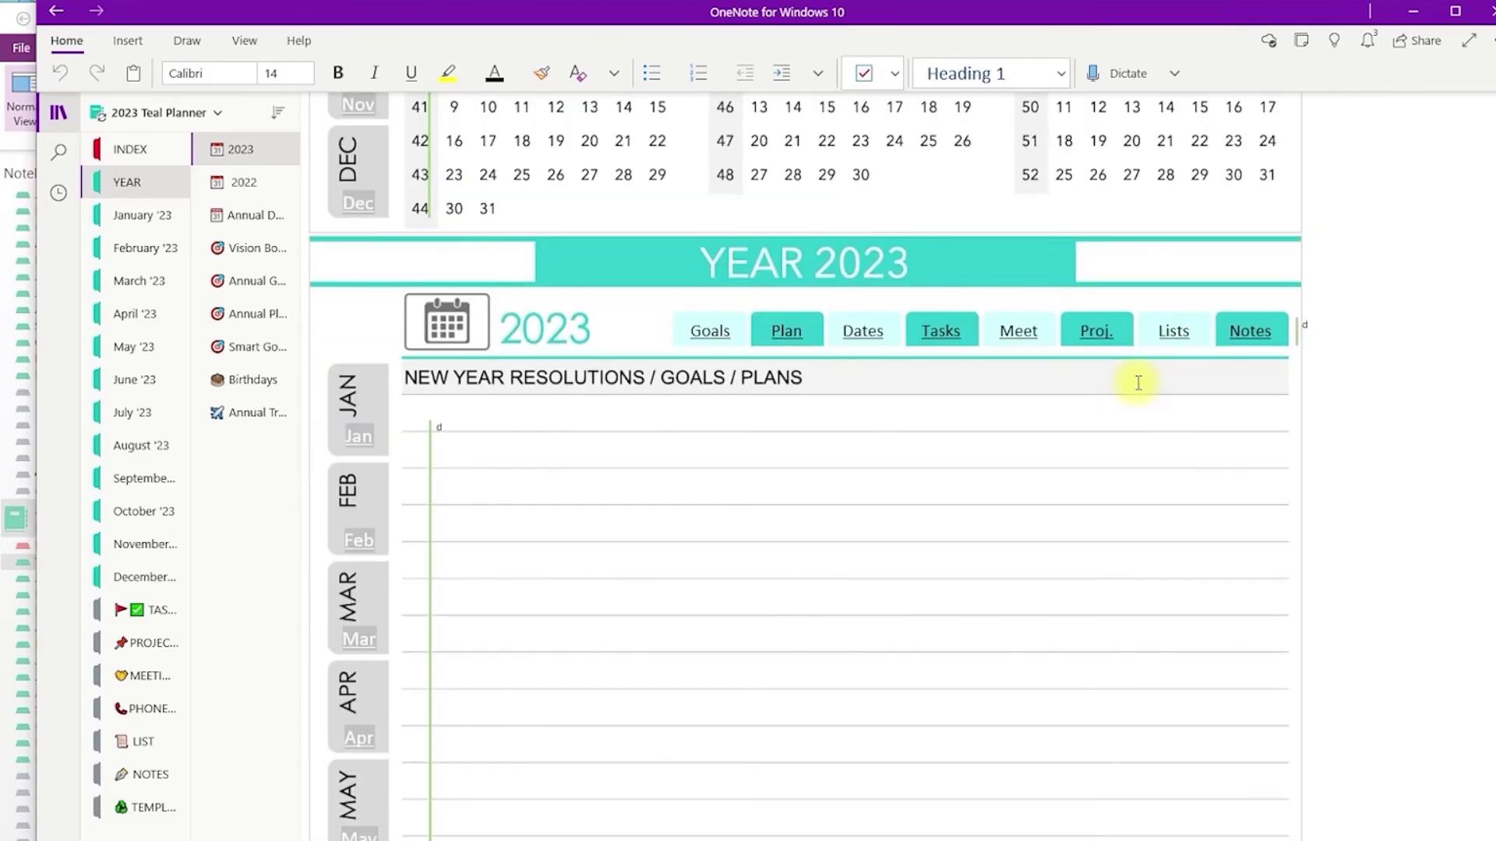
# Turn on Hide Authors to remove page initials, then show the Vision Board page
pyautogui.scroll(12, 1138, 382)
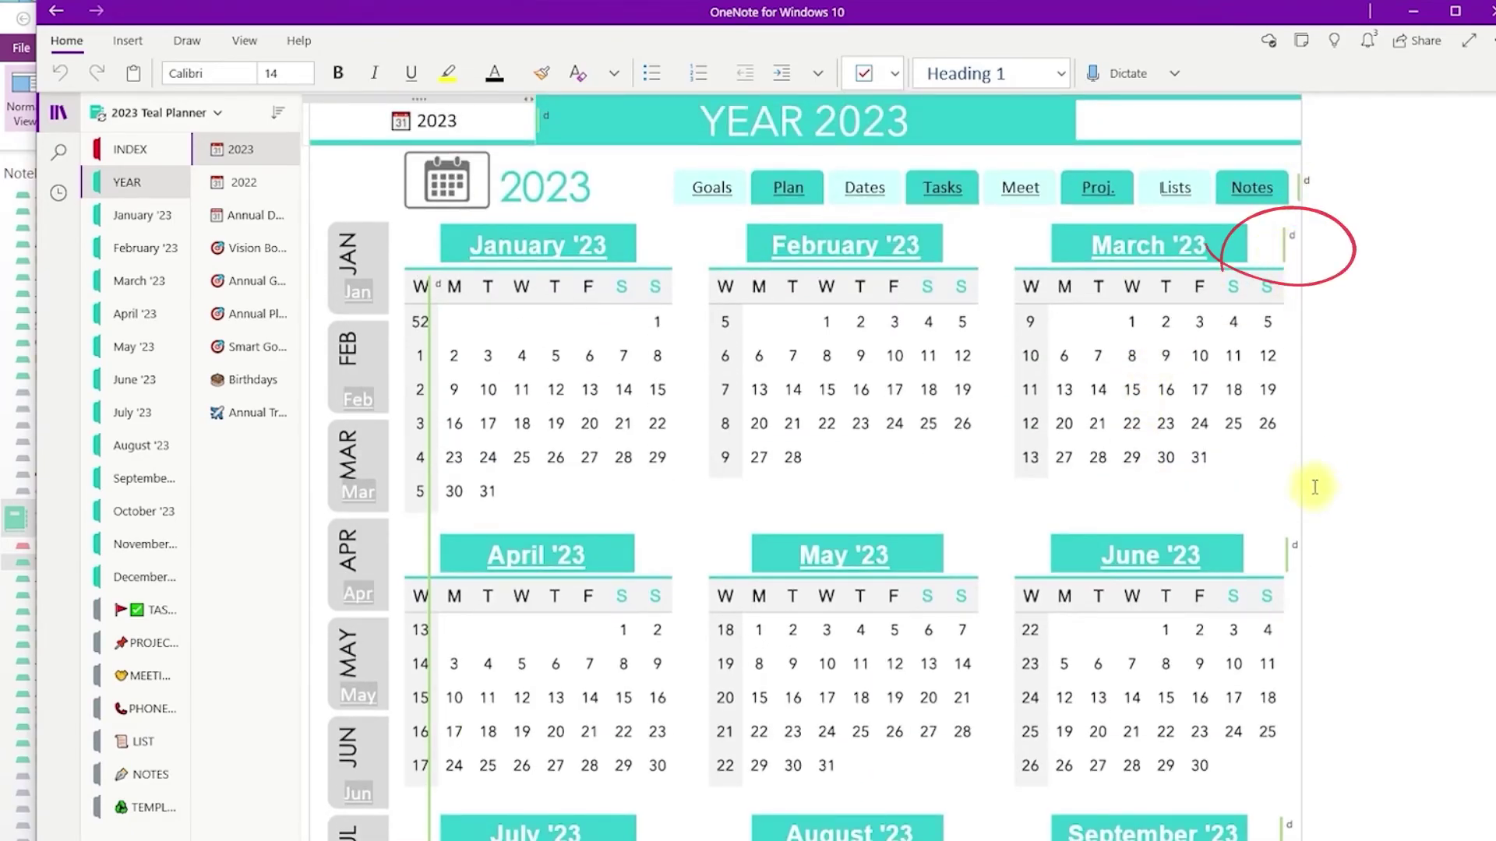
pyautogui.click(244, 40)
pyautogui.click(1132, 75)
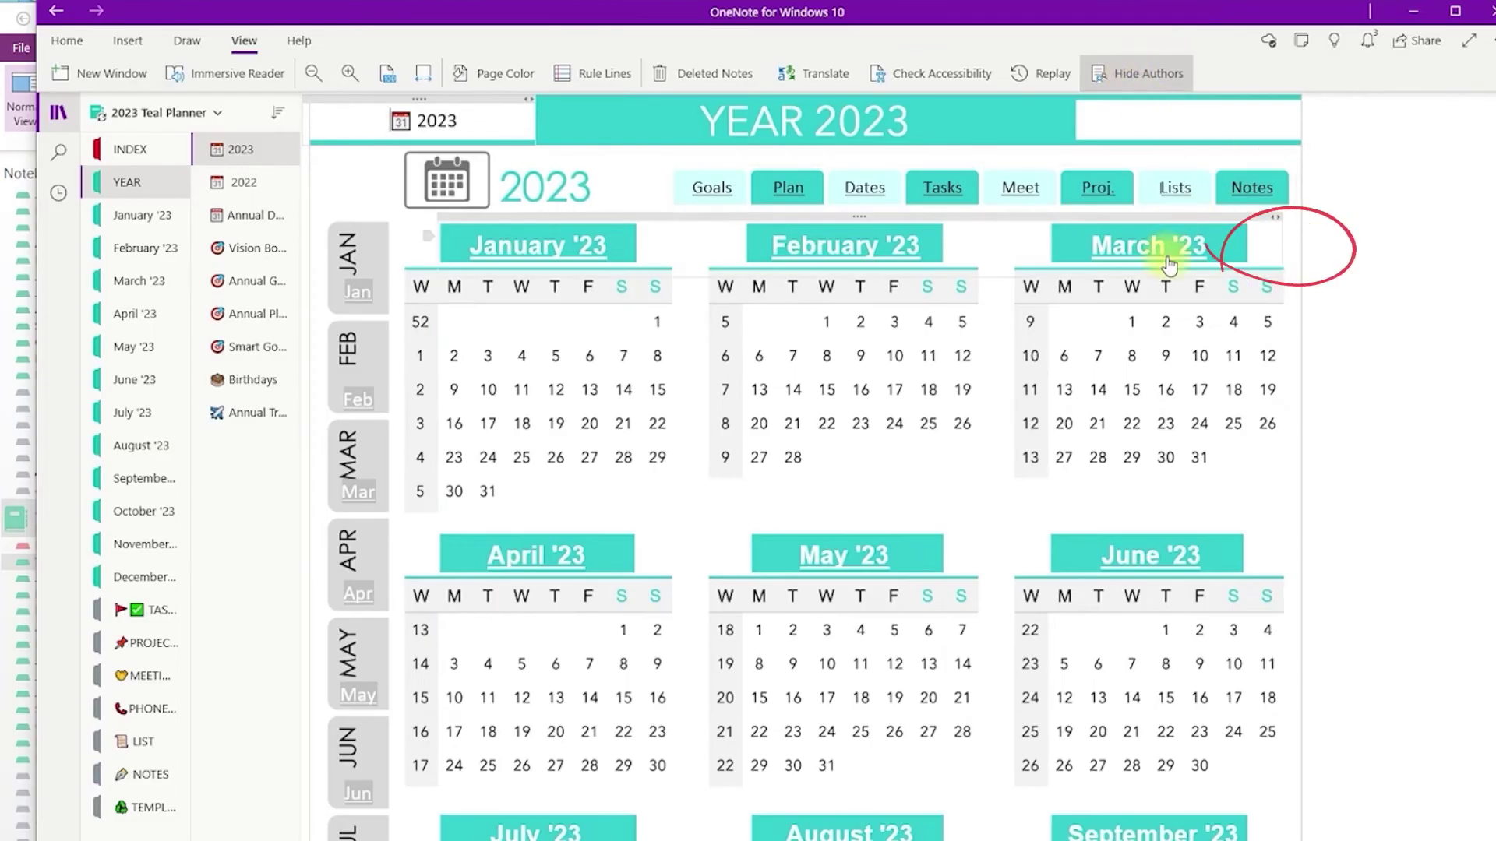
pyautogui.click(267, 251)
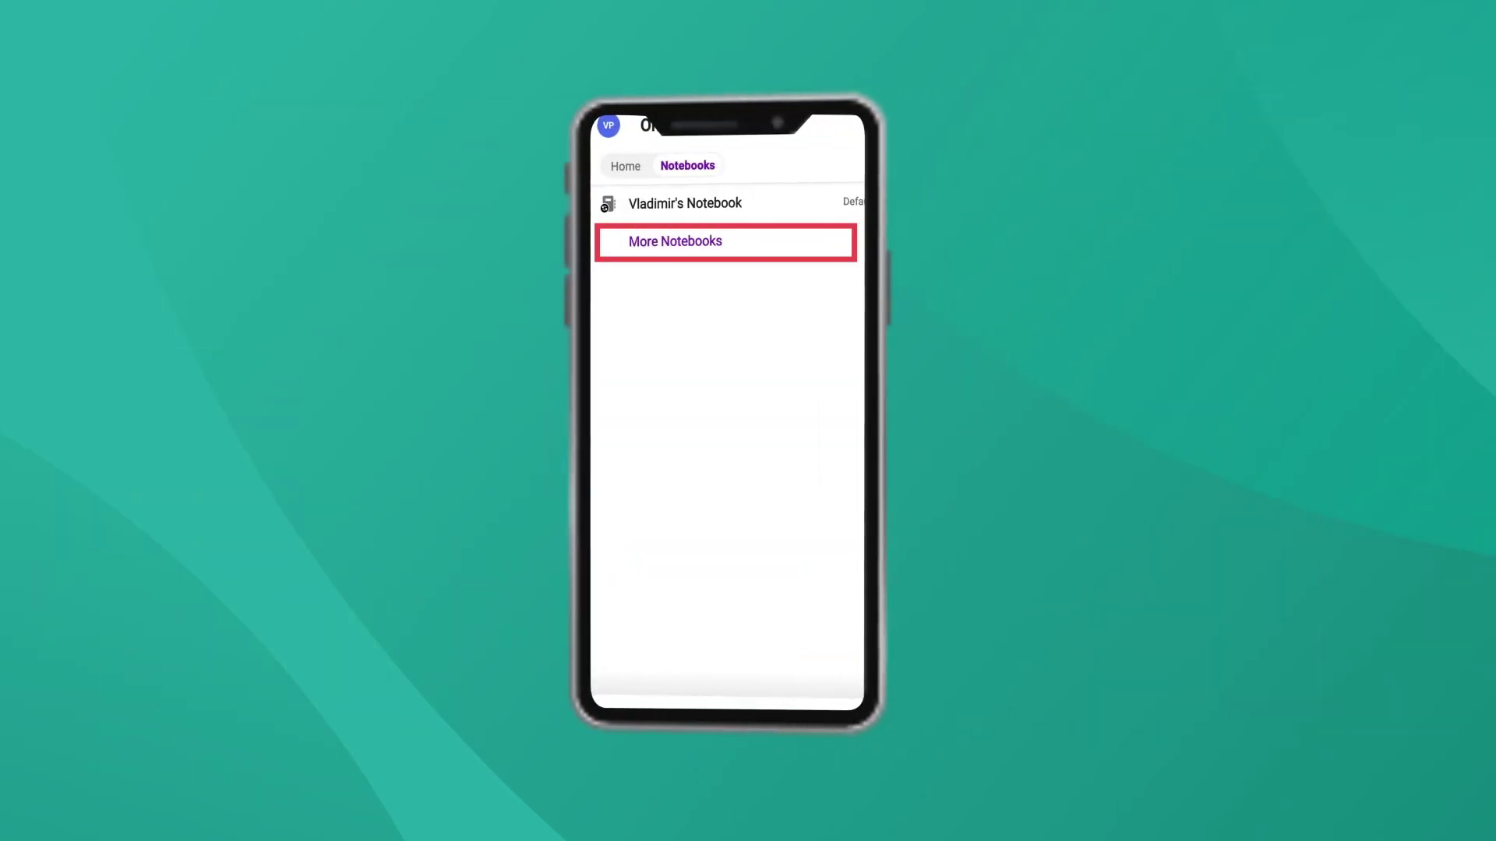
# From More Notebooks, open the 2023 Teal Planner notebook and show its INDEX section
pyautogui.click(675, 241)
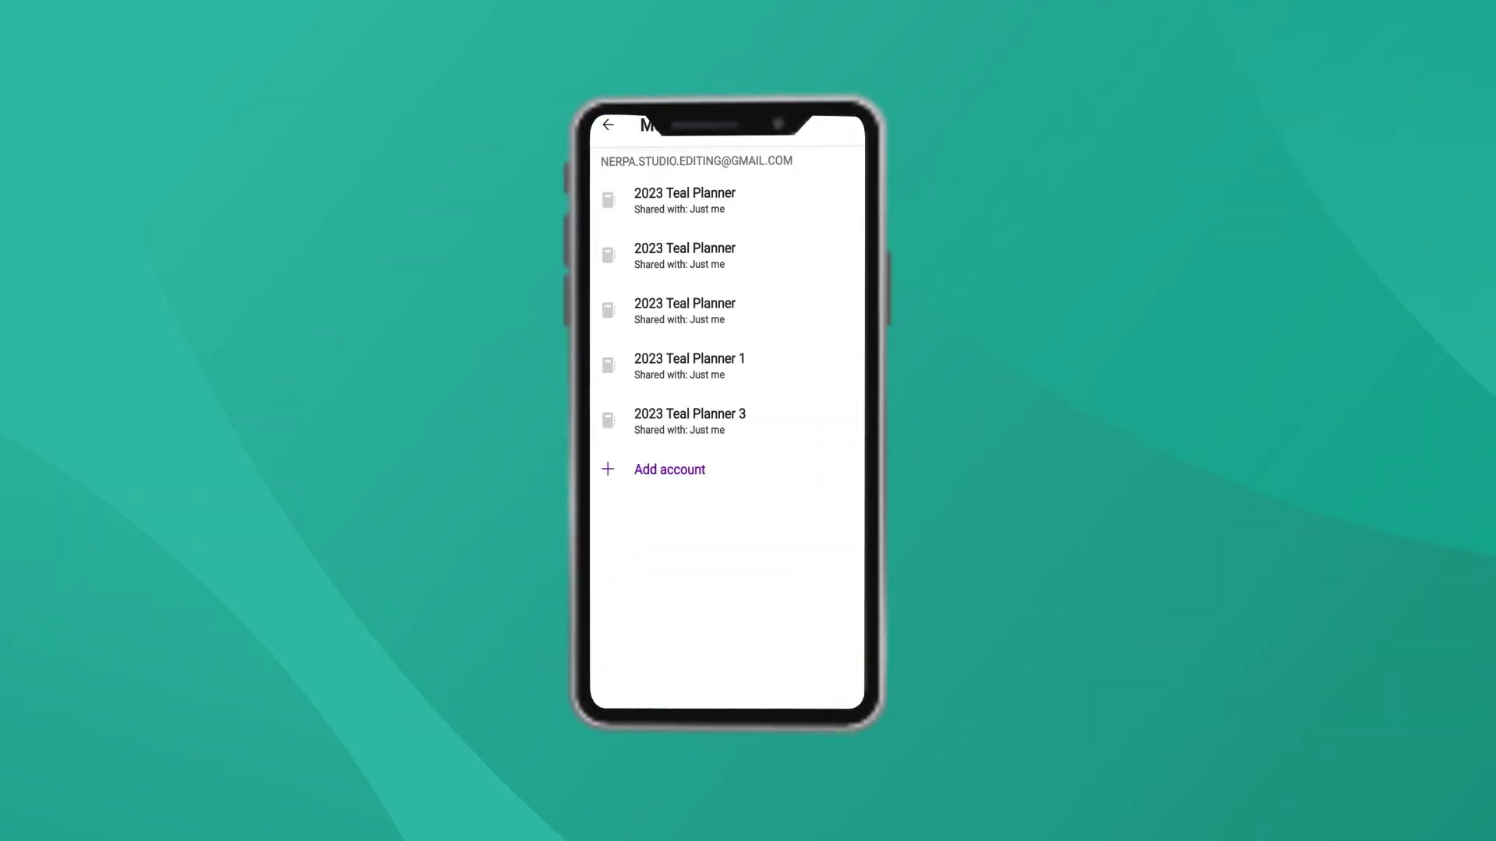
pyautogui.click(686, 200)
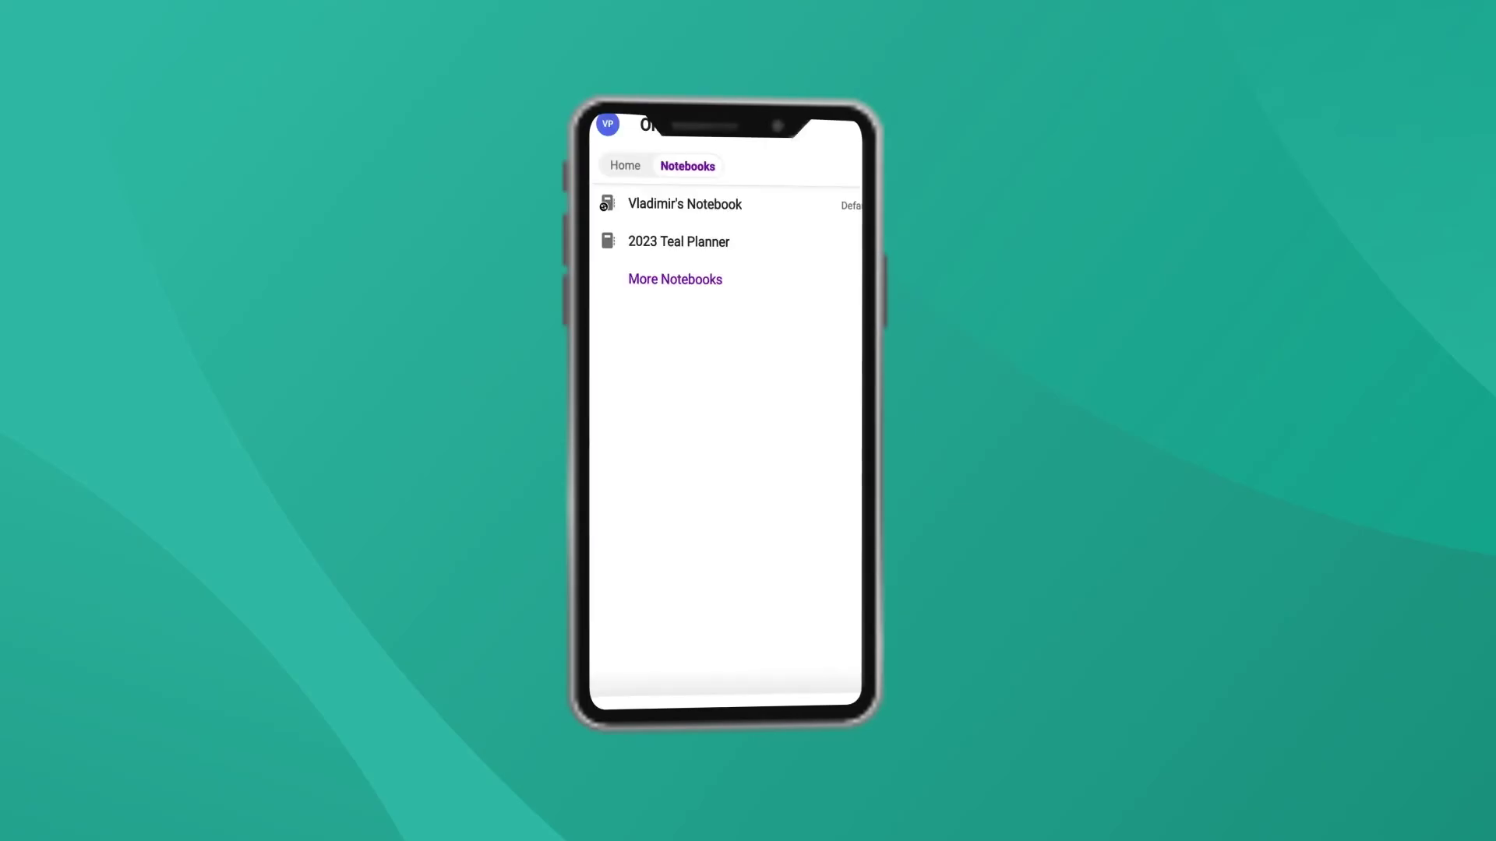
pyautogui.click(678, 241)
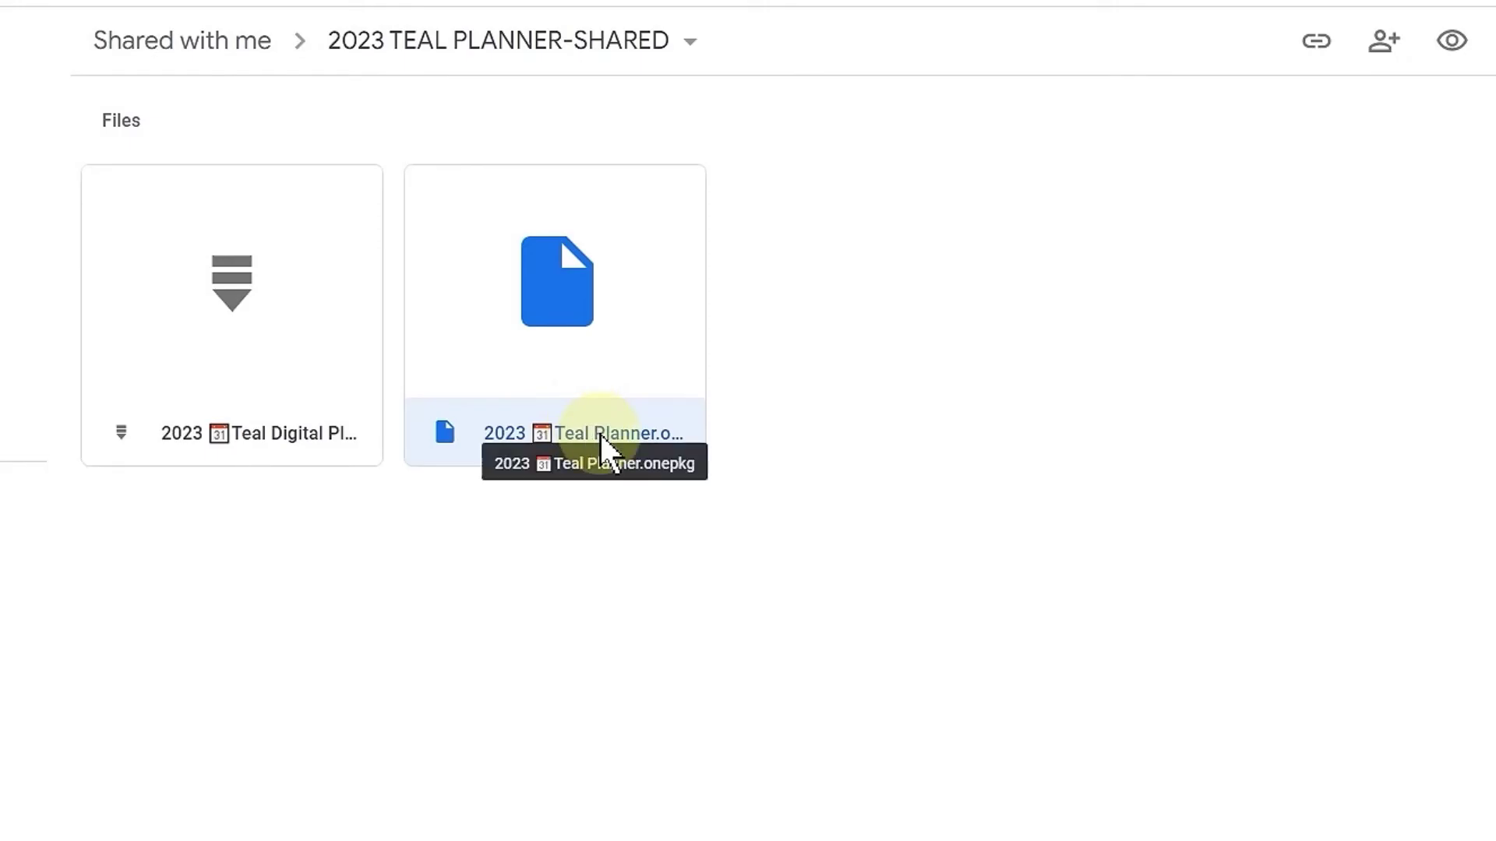
# Download the 125.2MB 2023 Teal Planner.onepkg from Google Drive, bypassing the virus-scan warning
pyautogui.rightClick(661, 419)
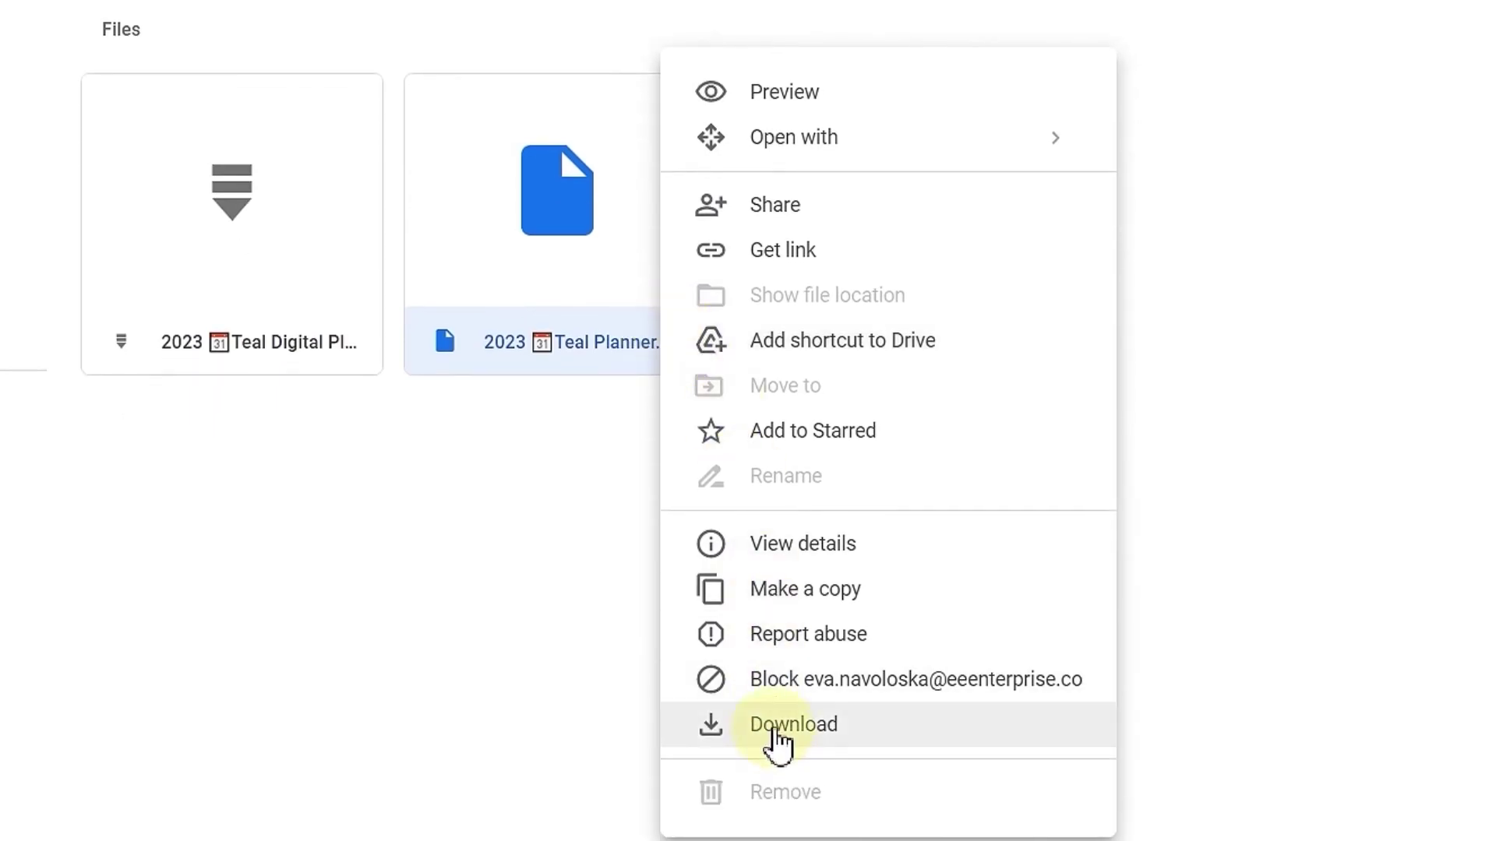
pyautogui.click(776, 730)
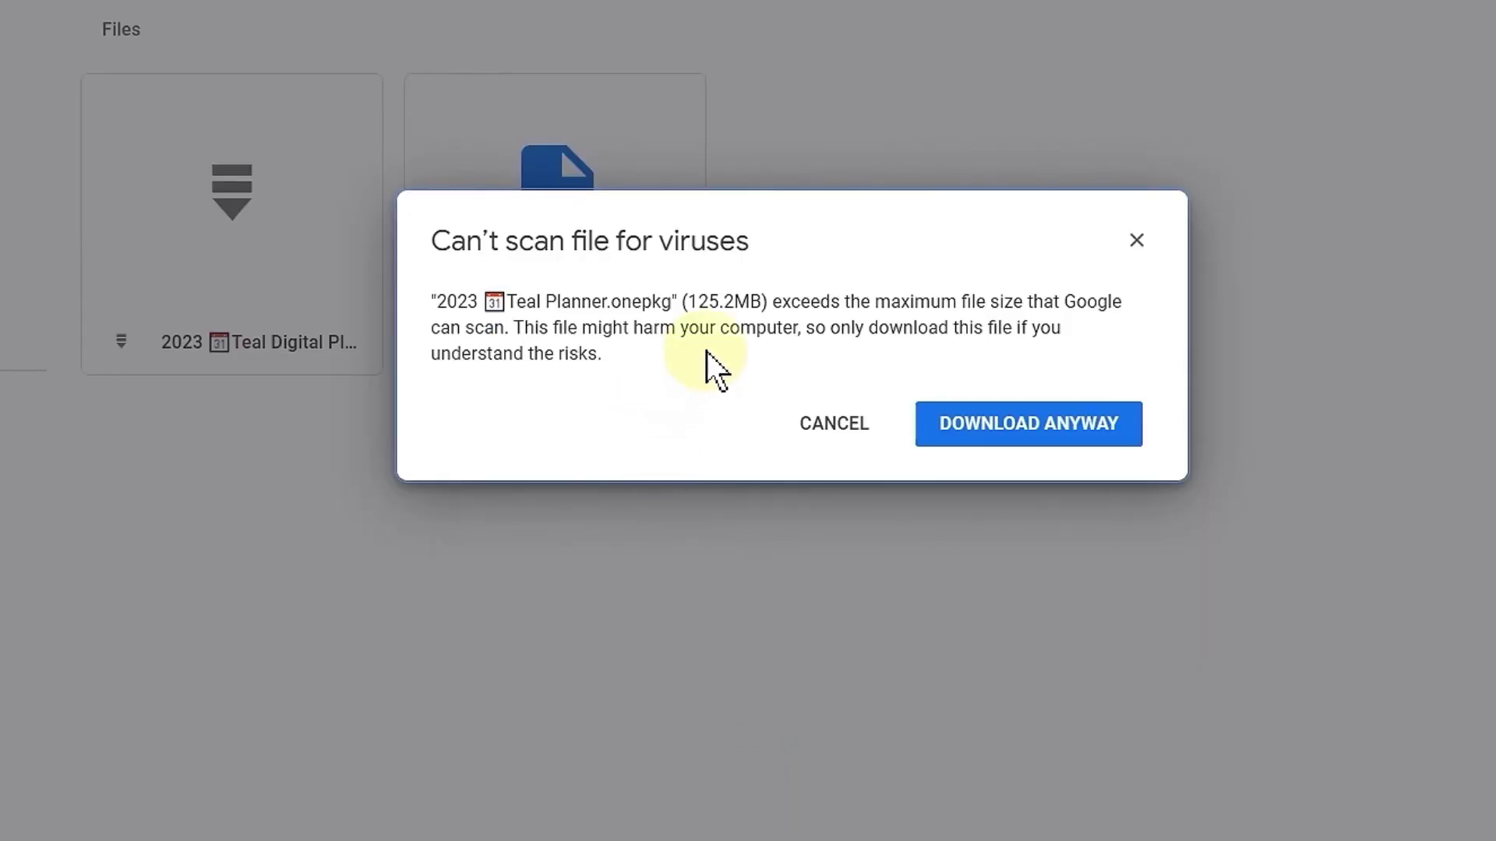
pyautogui.click(988, 438)
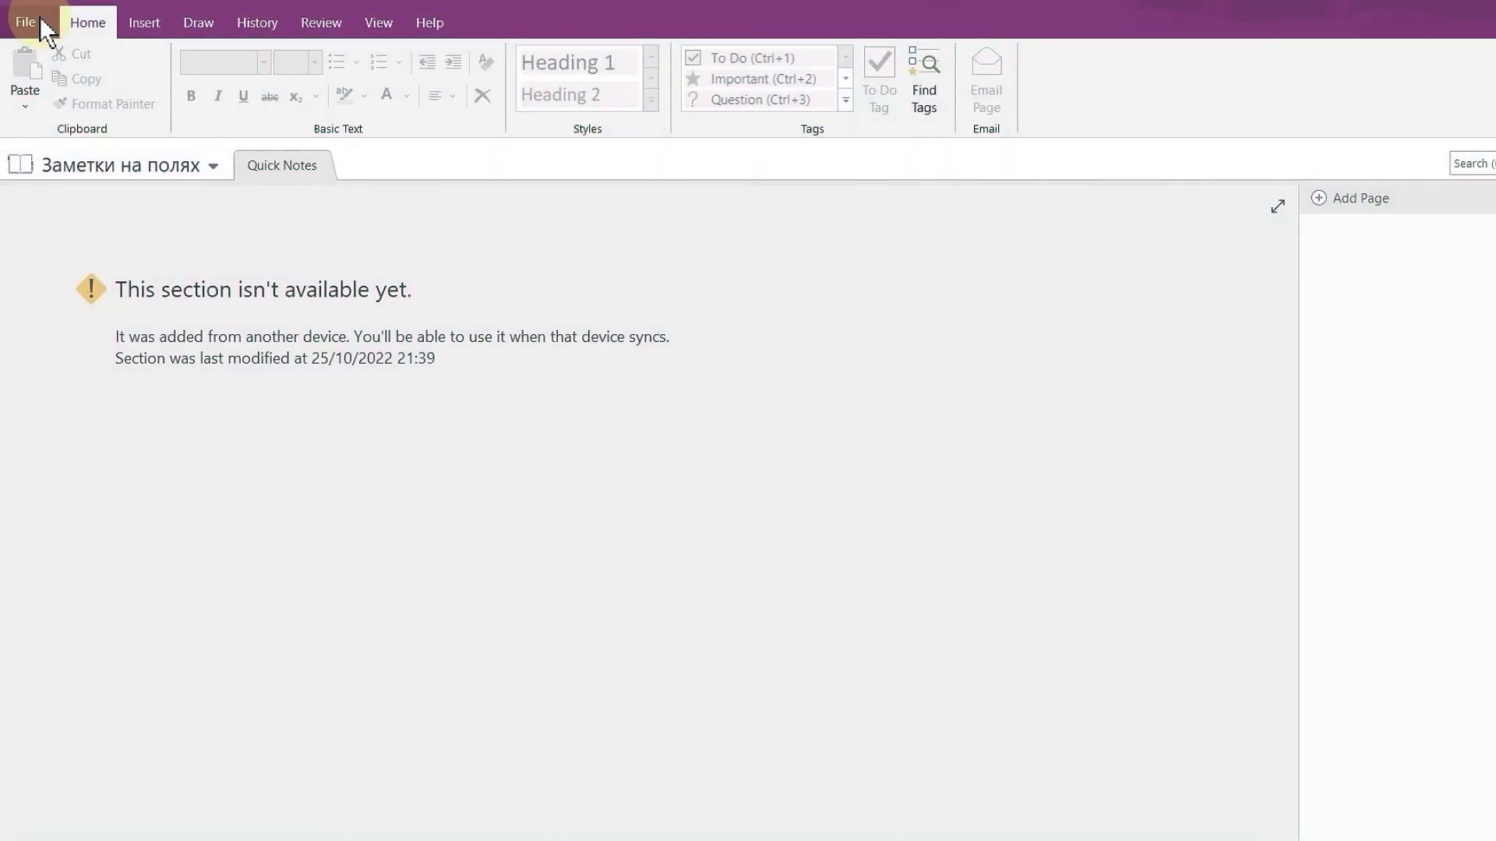
# Go to File > Open to list OneDrive and recent notebooks such as 2023 Teal Planner
pyautogui.click(32, 21)
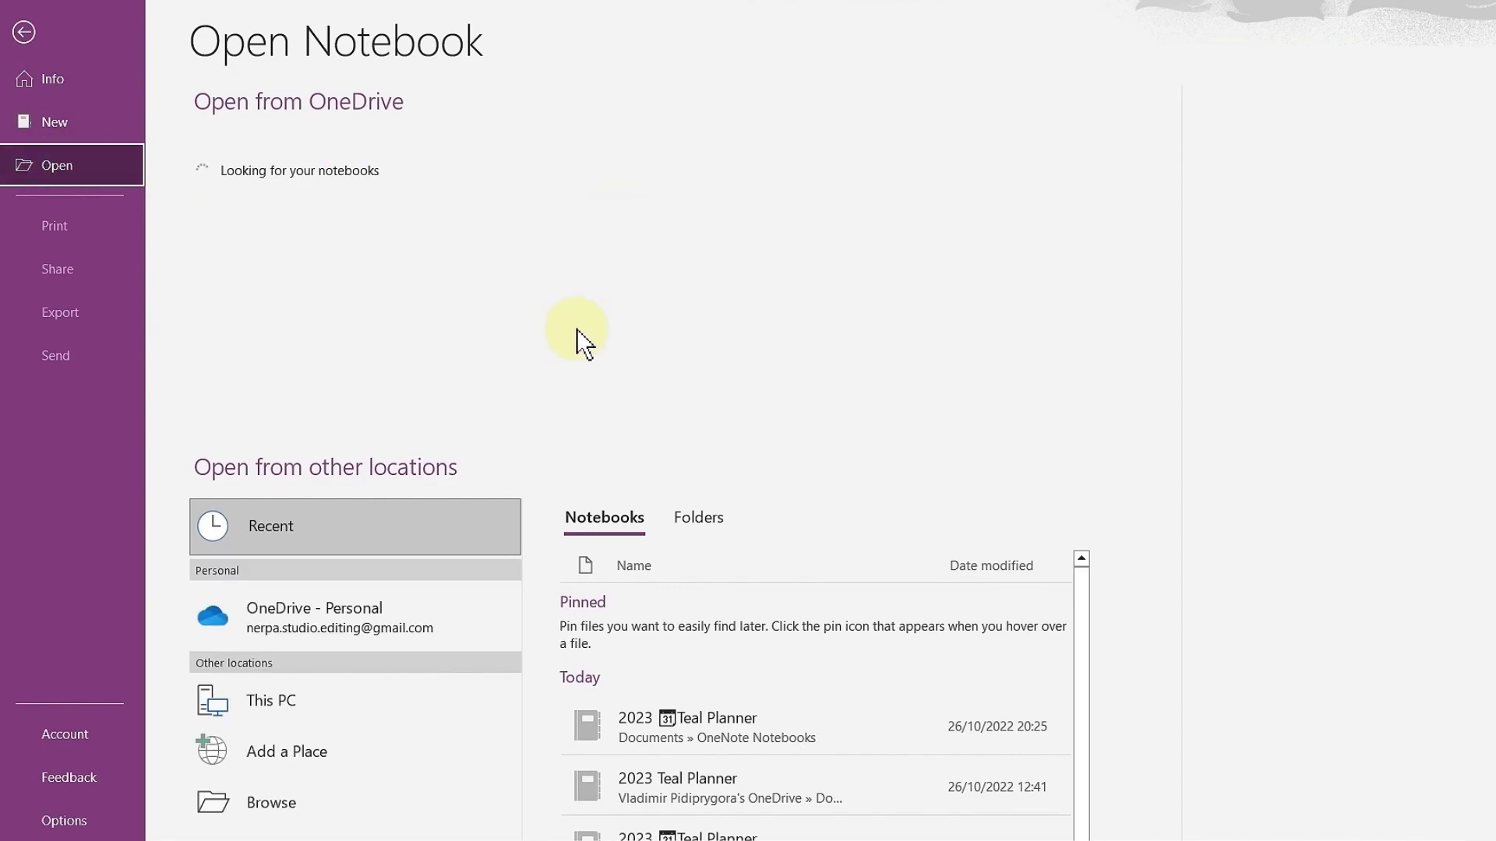
pyautogui.scroll(-3, 646, 288)
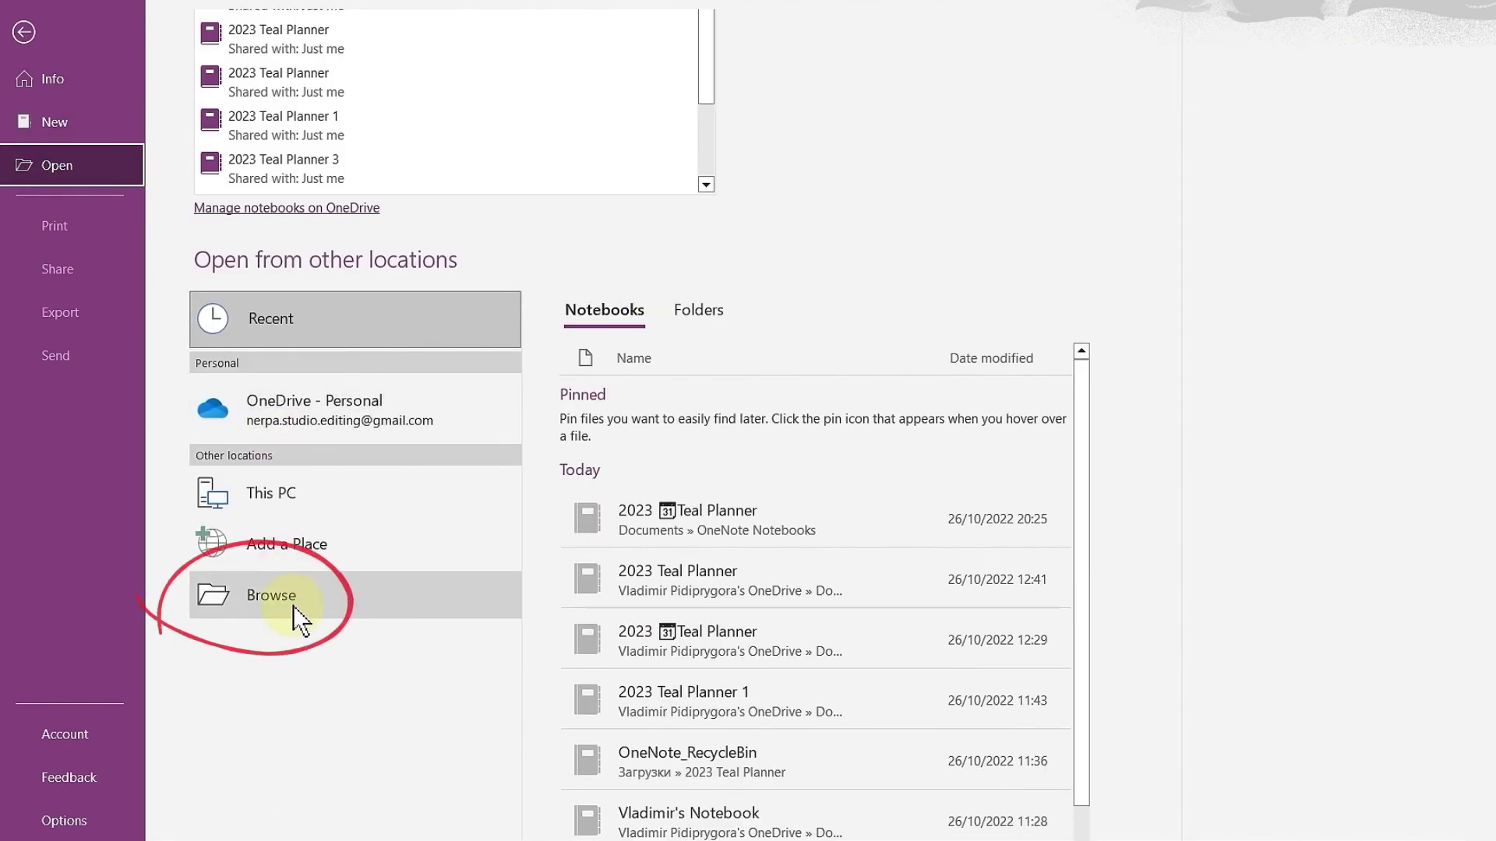
# Browse to 2023 Teal Planner.onepkg using the OneNote Single File Package (*.onepkg) file-type filter
pyautogui.click(293, 609)
pyautogui.click(790, 415)
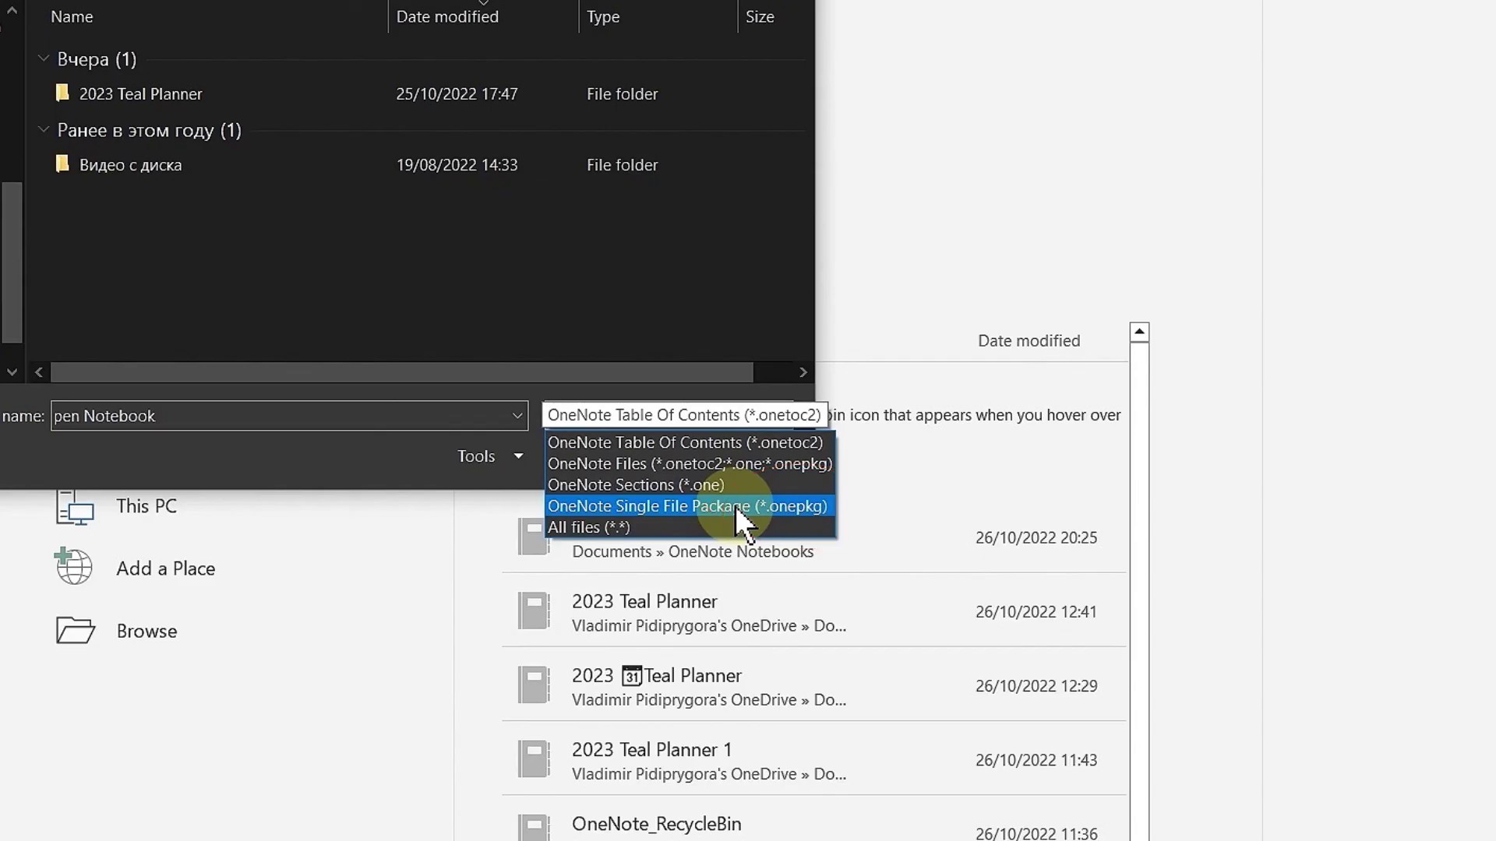
pyautogui.scroll(-2, 736, 506)
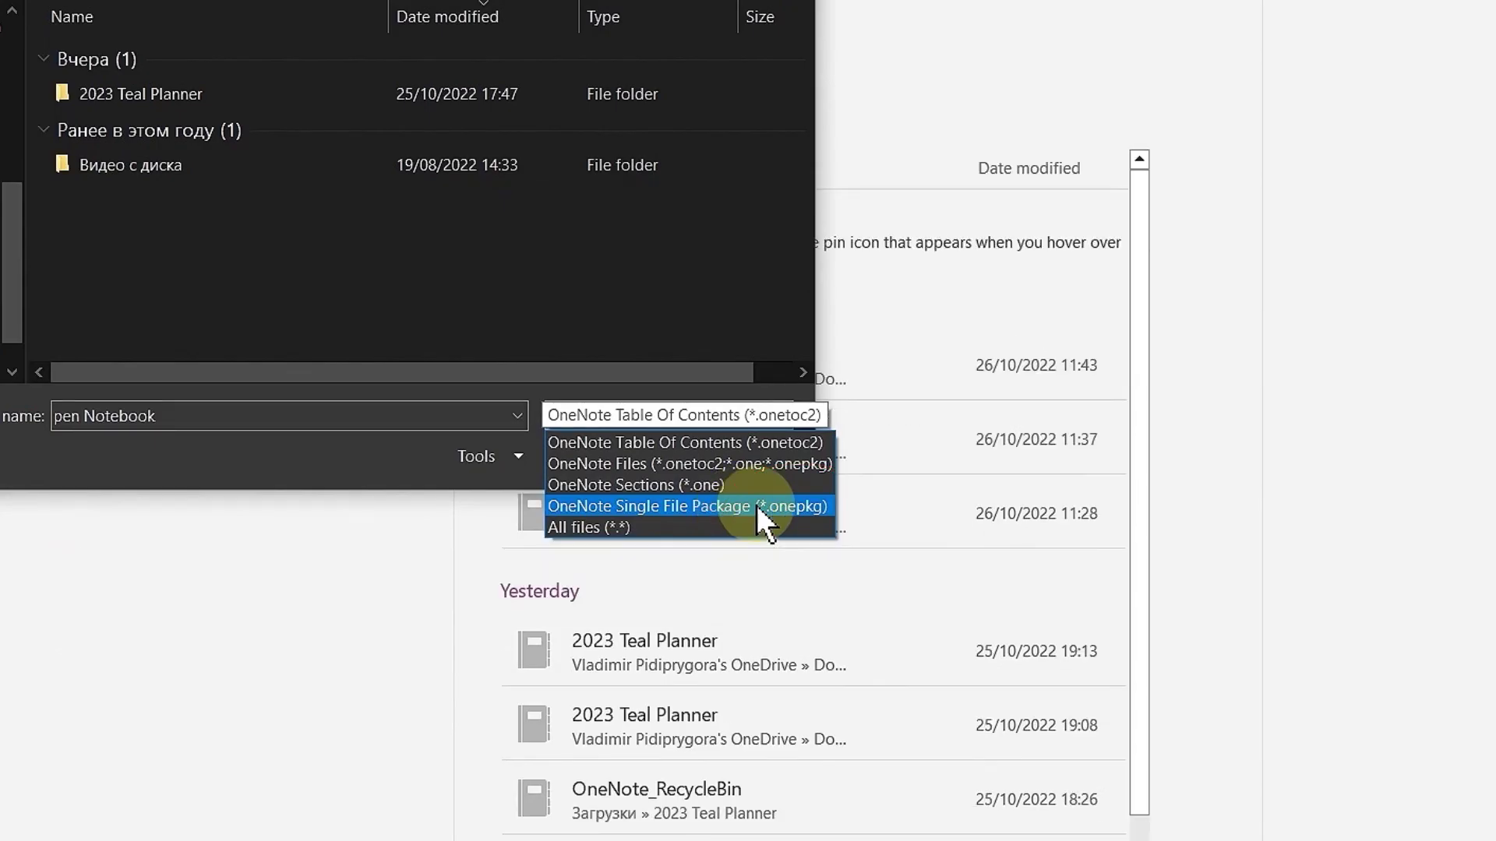
pyautogui.click(756, 506)
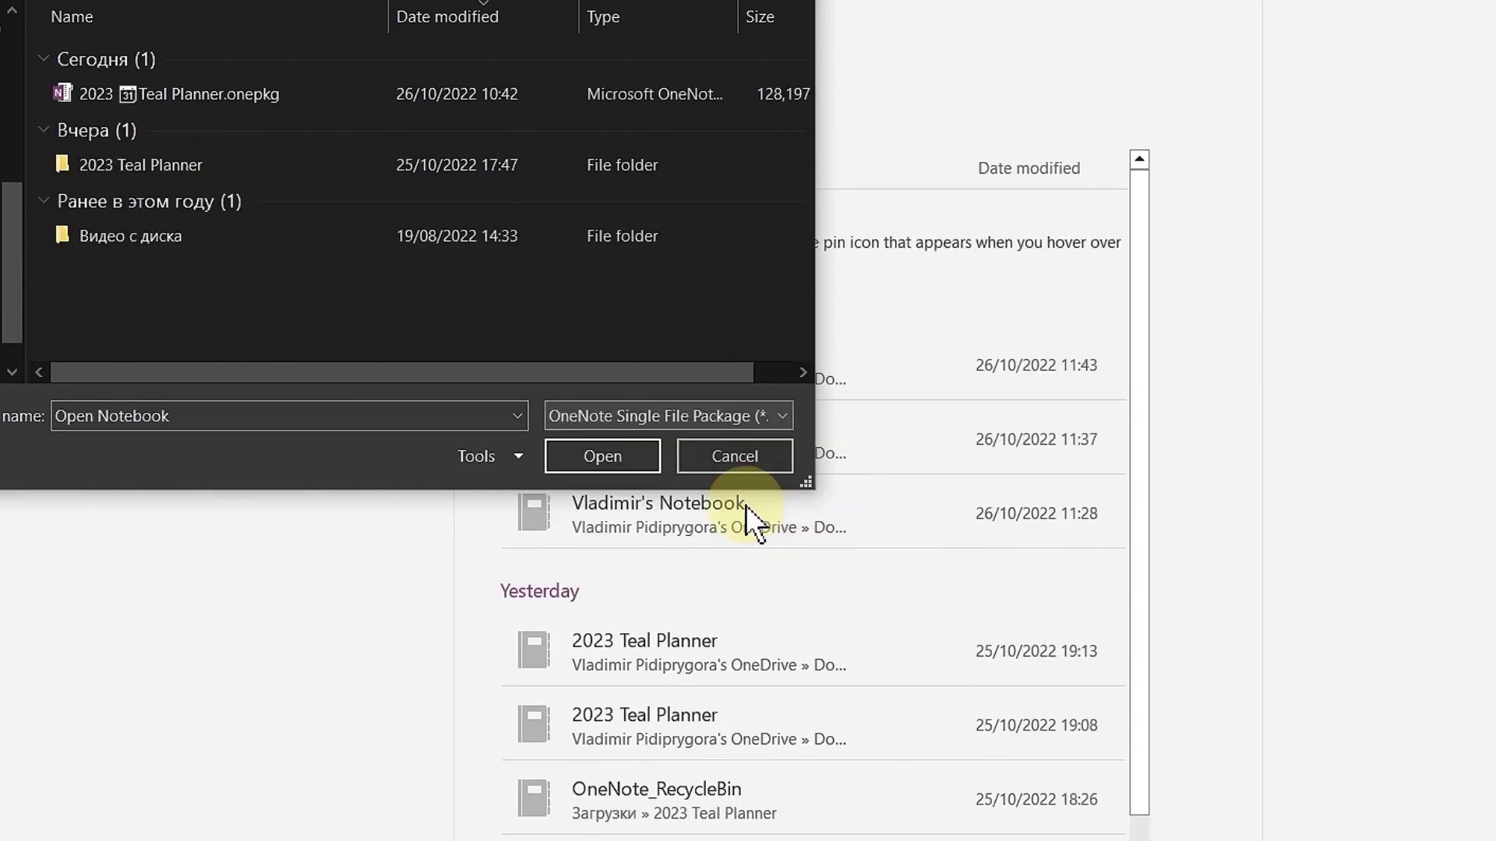
pyautogui.click(157, 98)
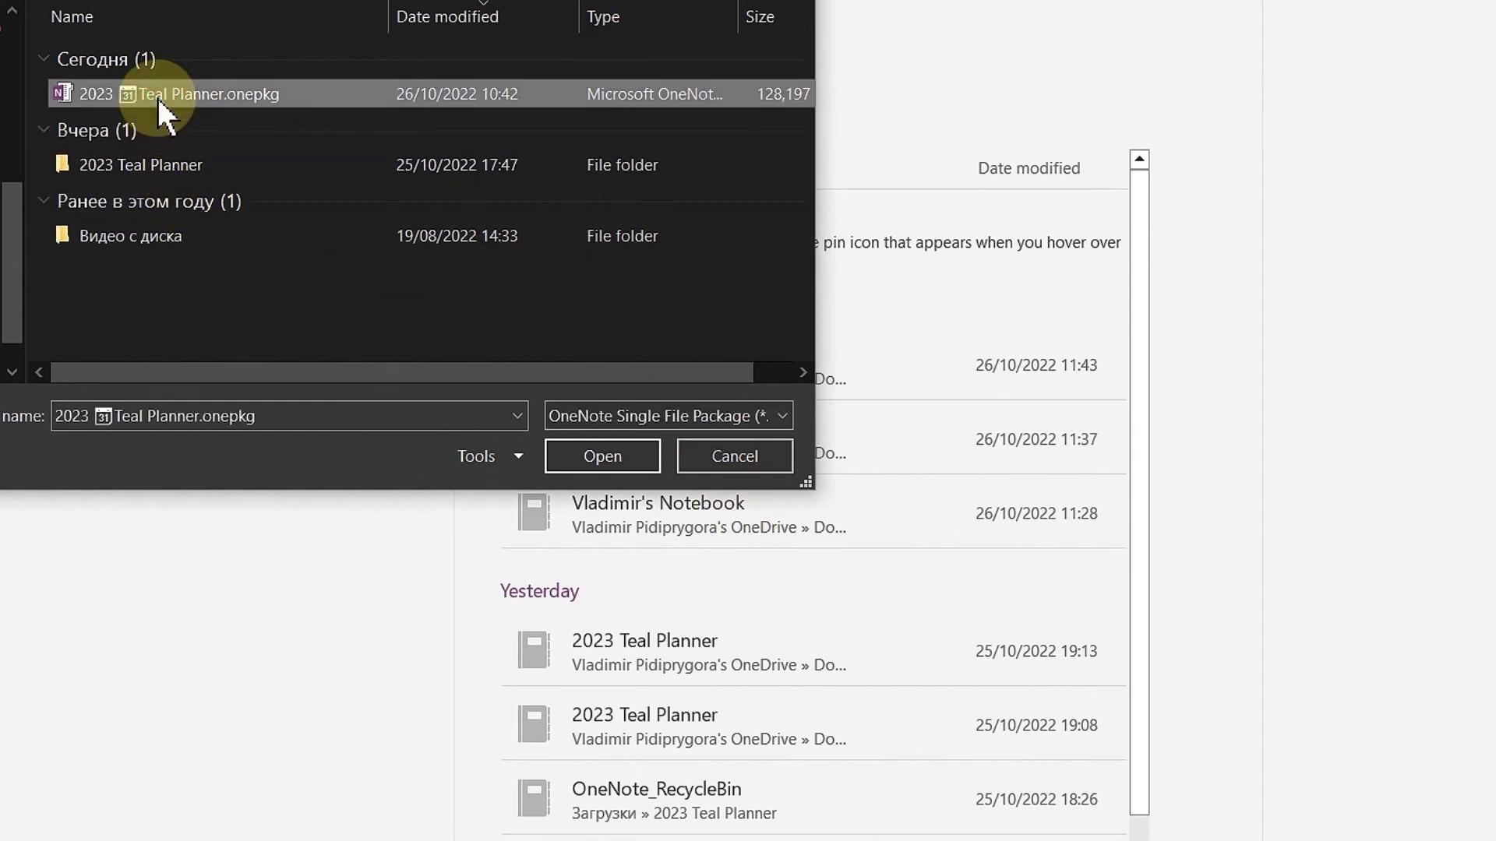
# Unpack 2023 Teal Planner.onepkg into a new notebook on its YEAR 2023 page, then open Start
pyautogui.click(617, 456)
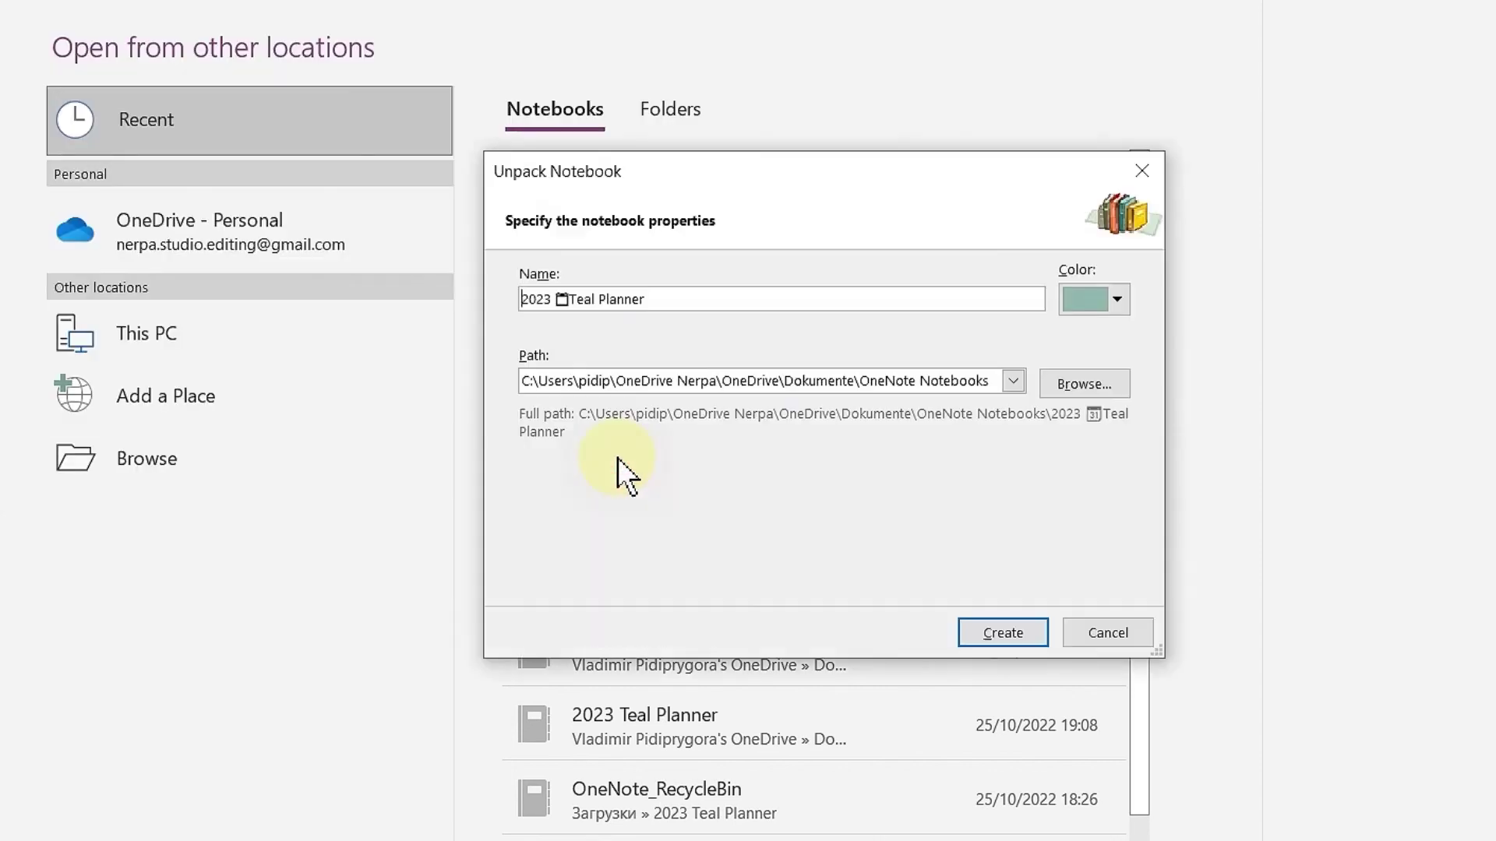
pyautogui.click(1000, 633)
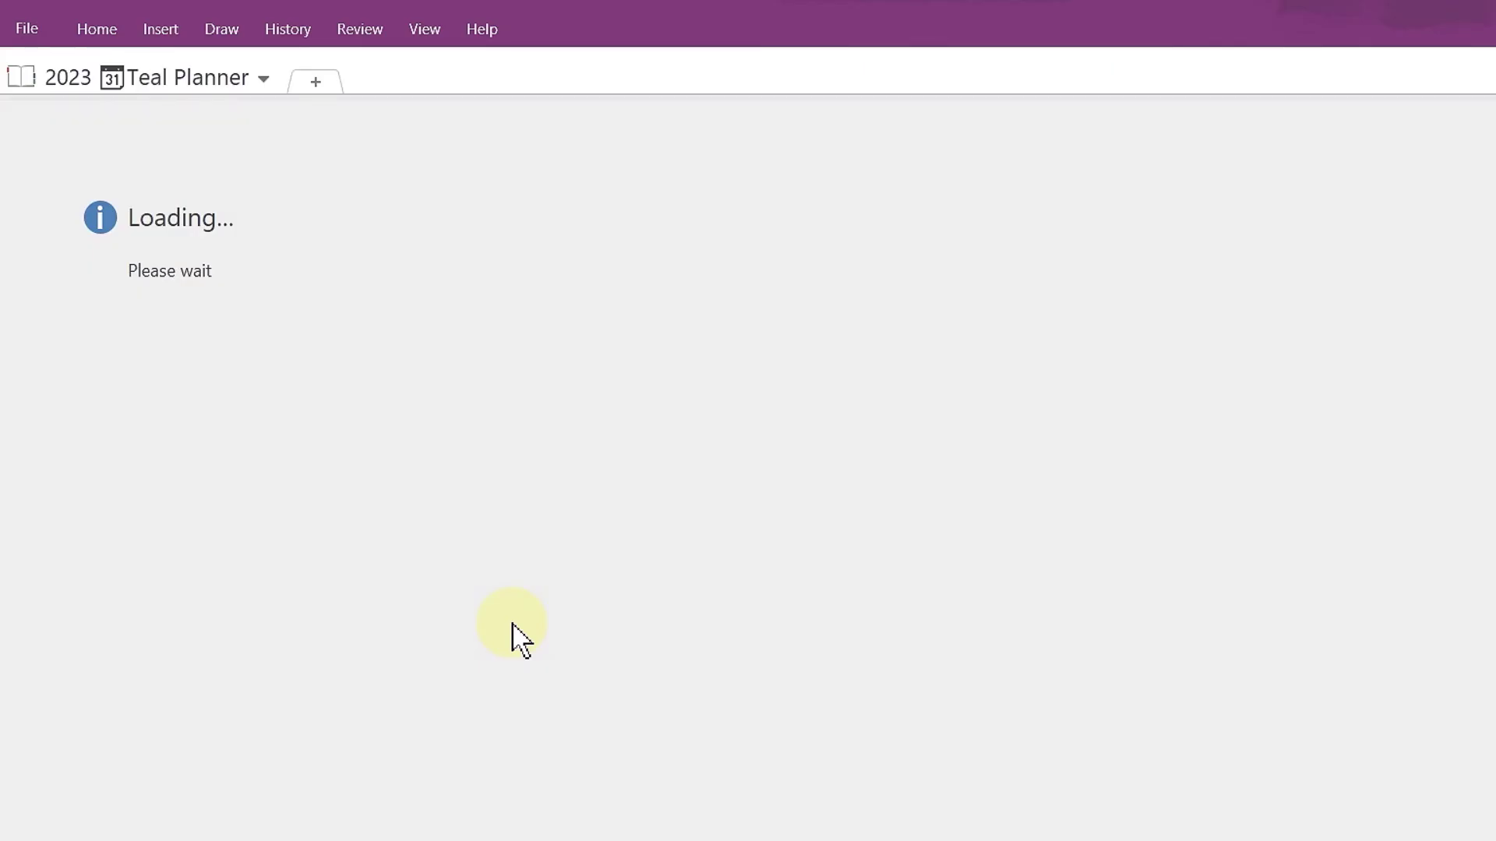
pyautogui.scroll(-10, 320, 581)
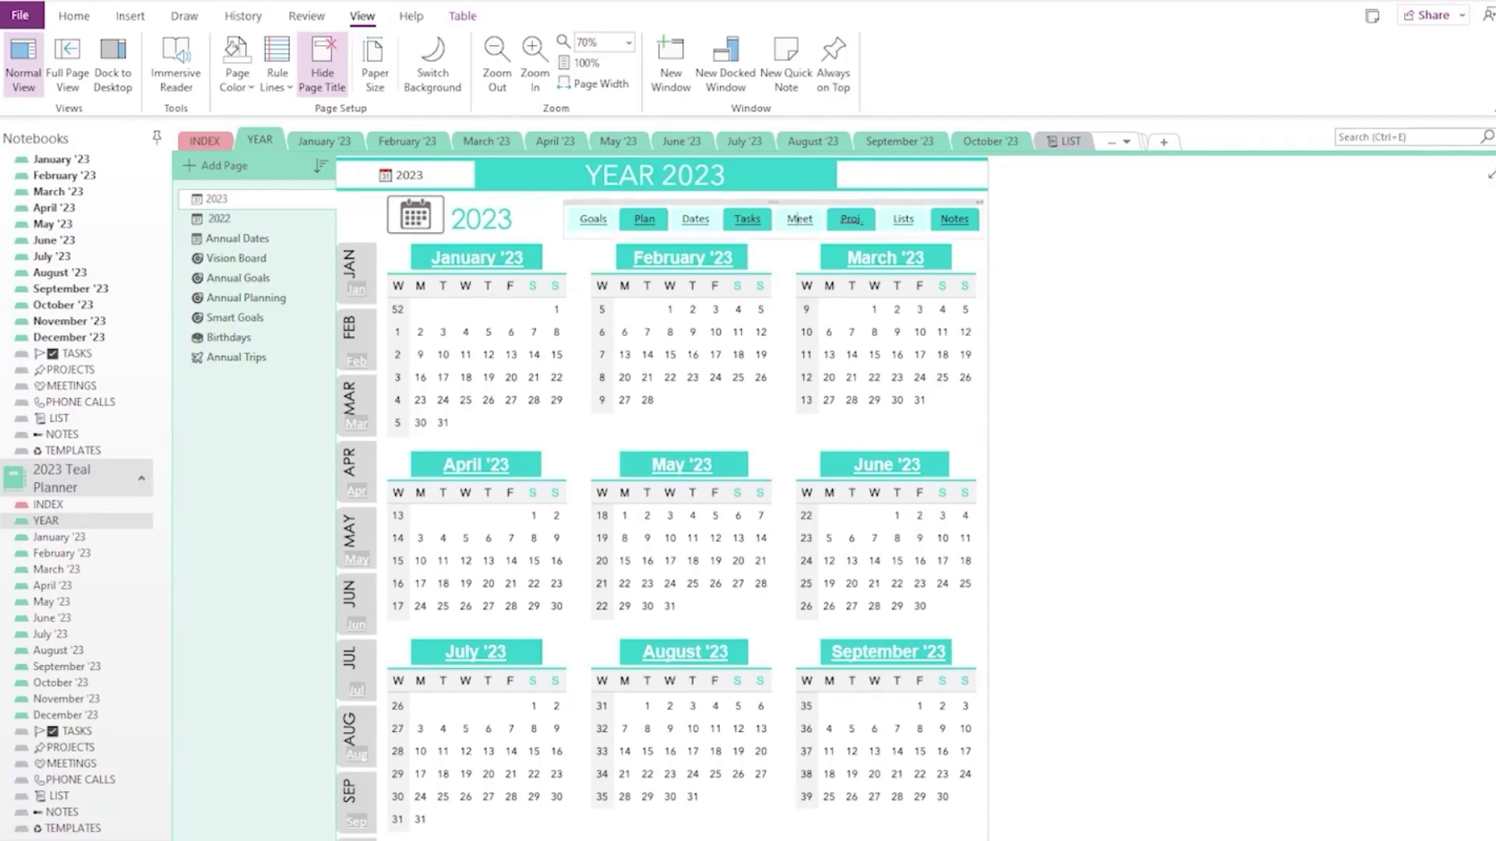
pyautogui.press('super')
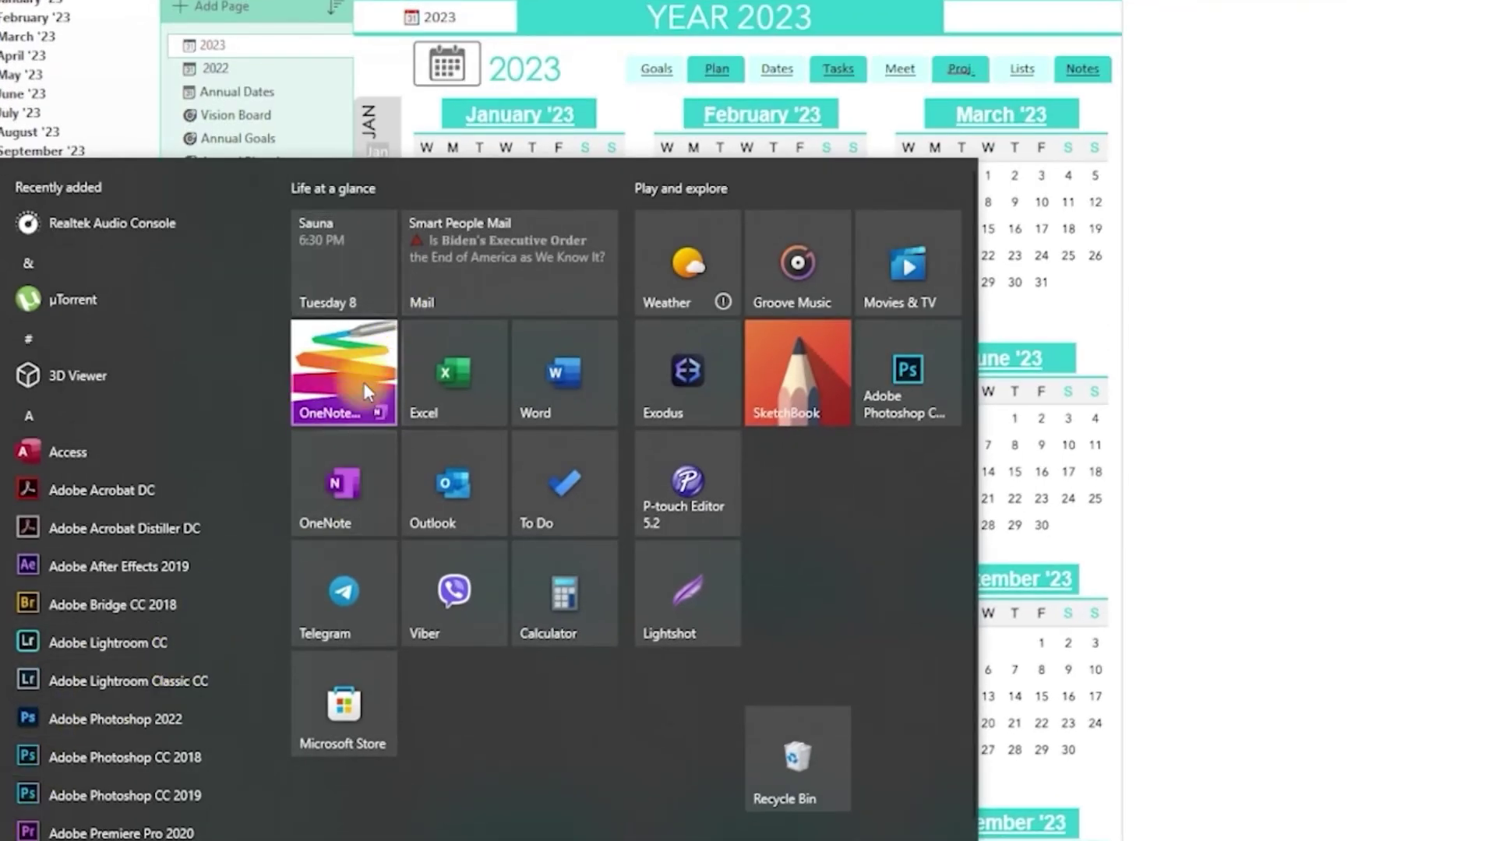